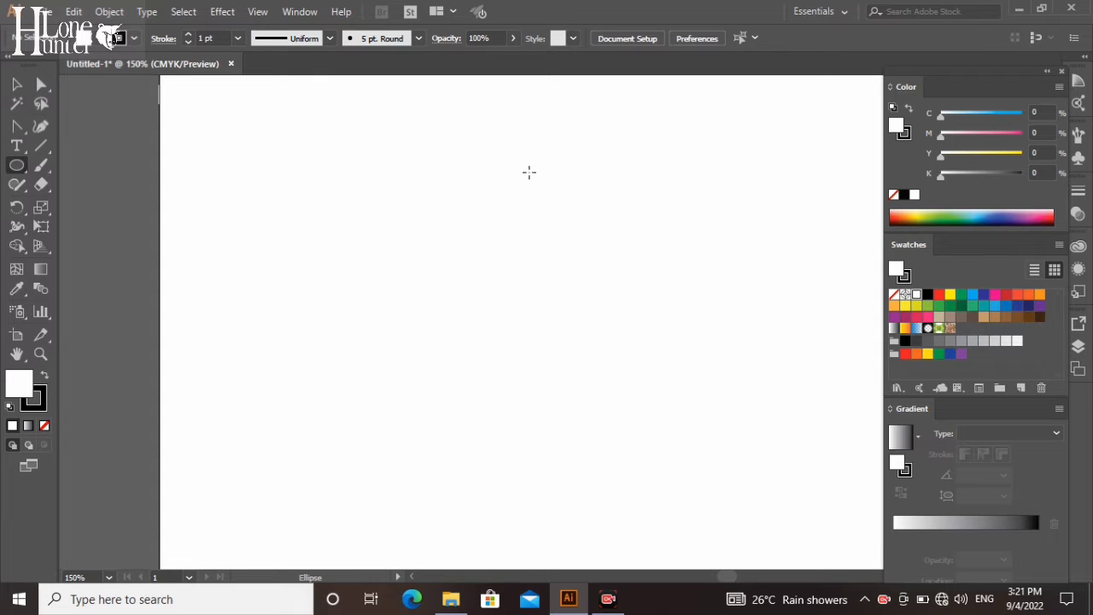
Step: Draw a tall ellipse, then drag its anchors and handles to bulge the upper right and pinch the lower right
left_click(16, 165)
mouse_move(439, 150)
left_mouse_down()
mouse_move(628, 484)
mouse_move(647, 482)
left_mouse_up()
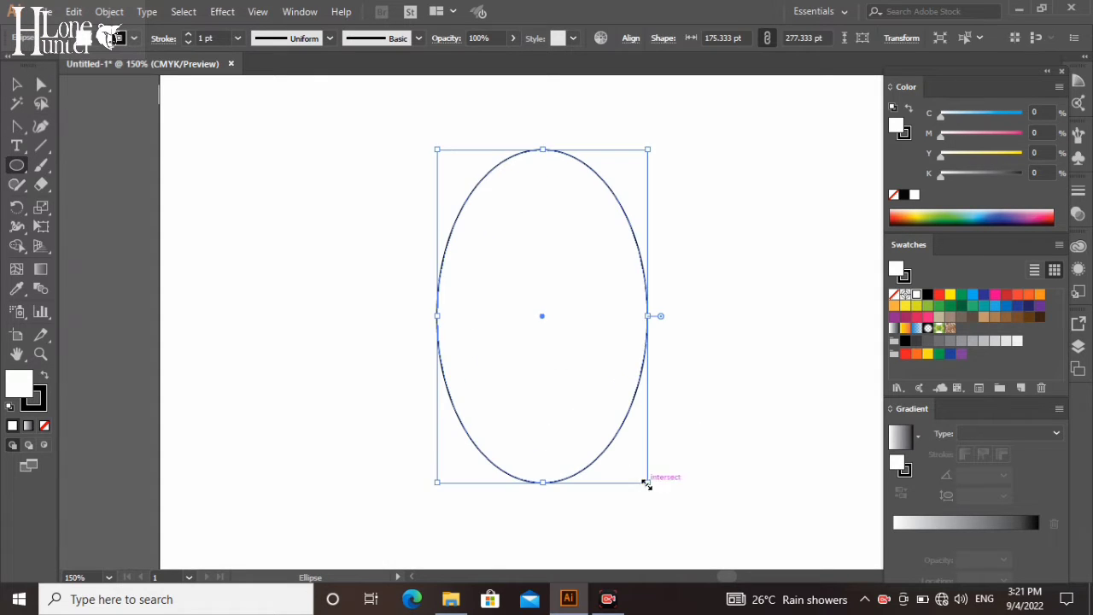
left_click(44, 84)
left_click_drag(483, 143, 657, 188)
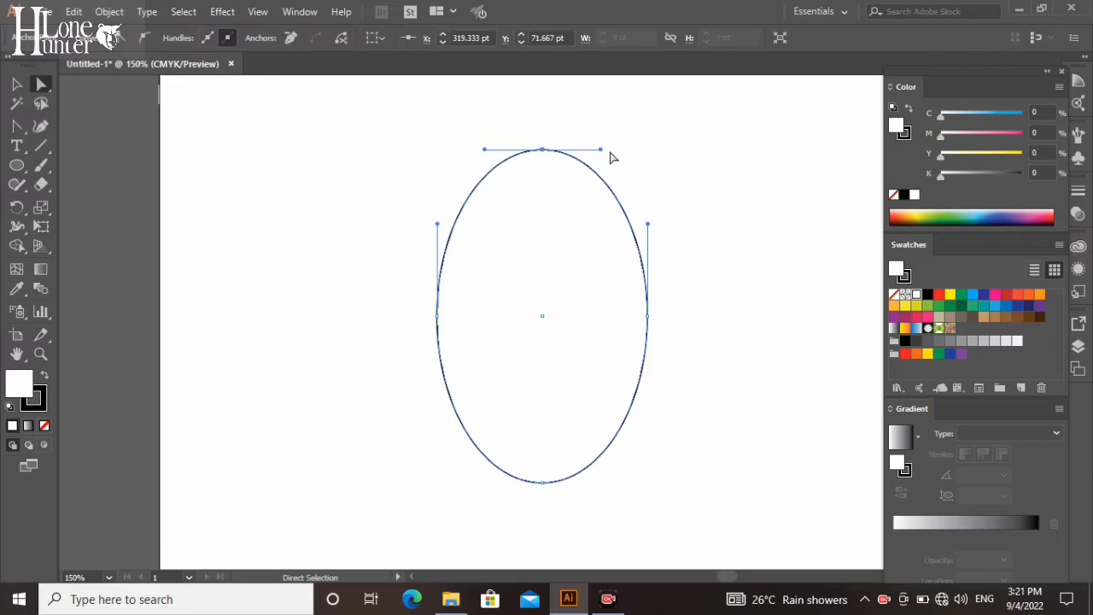
left_click_drag(601, 150, 607, 149)
left_click_drag(485, 150, 478, 149)
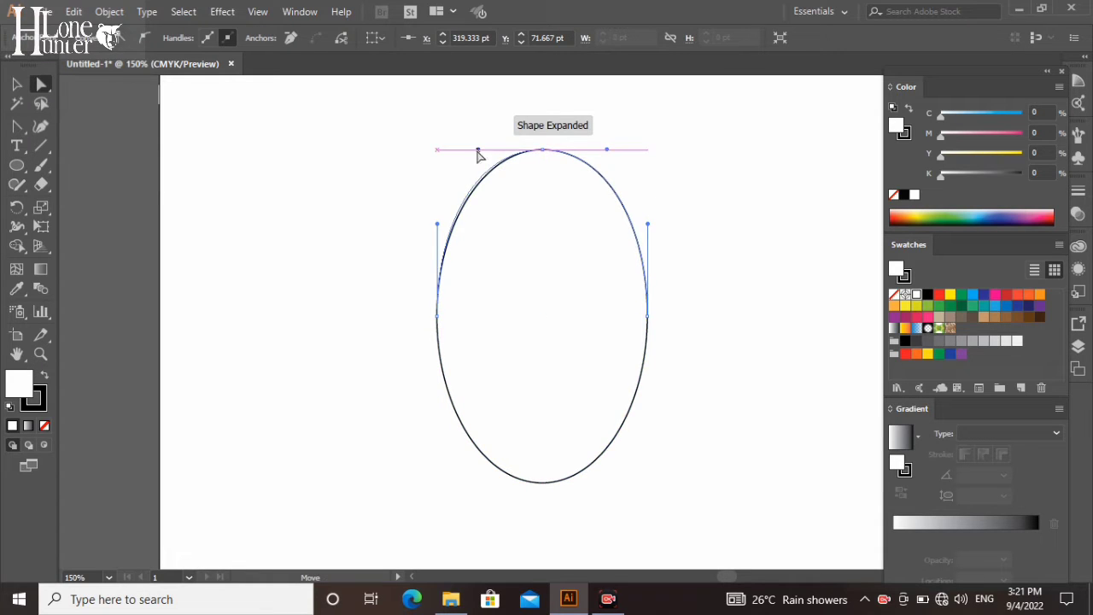
left_click_drag(647, 224, 691, 243)
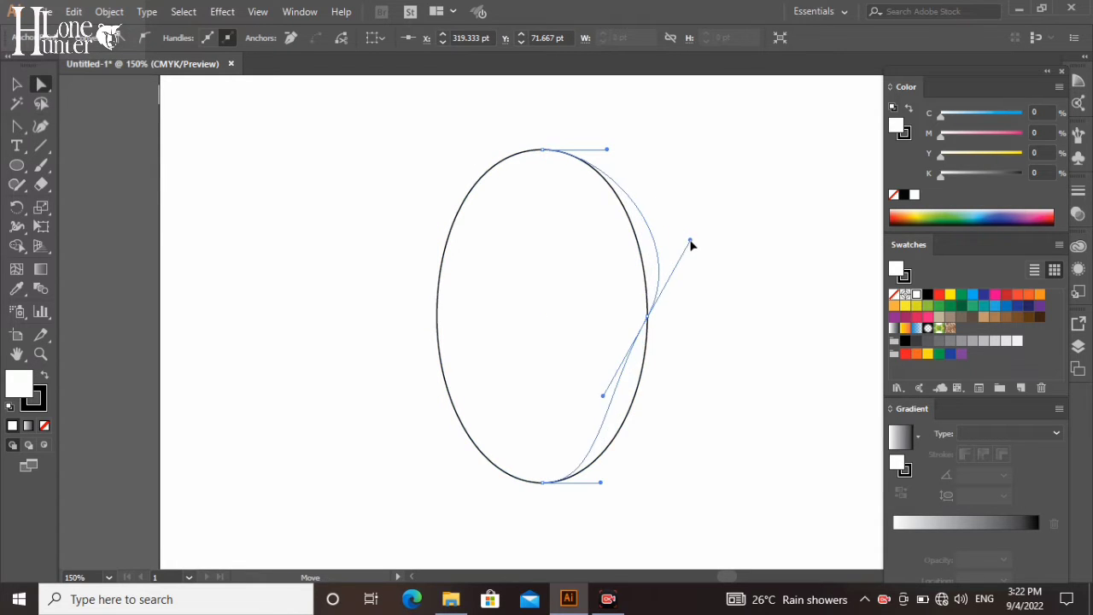
left_click_drag(648, 317, 632, 308)
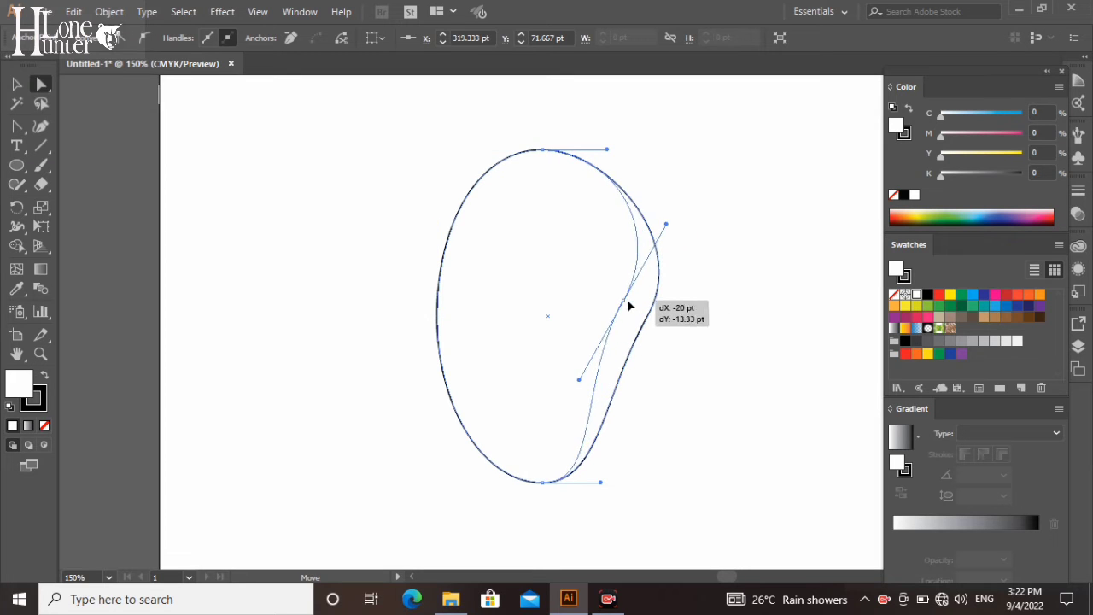
left_click(696, 333)
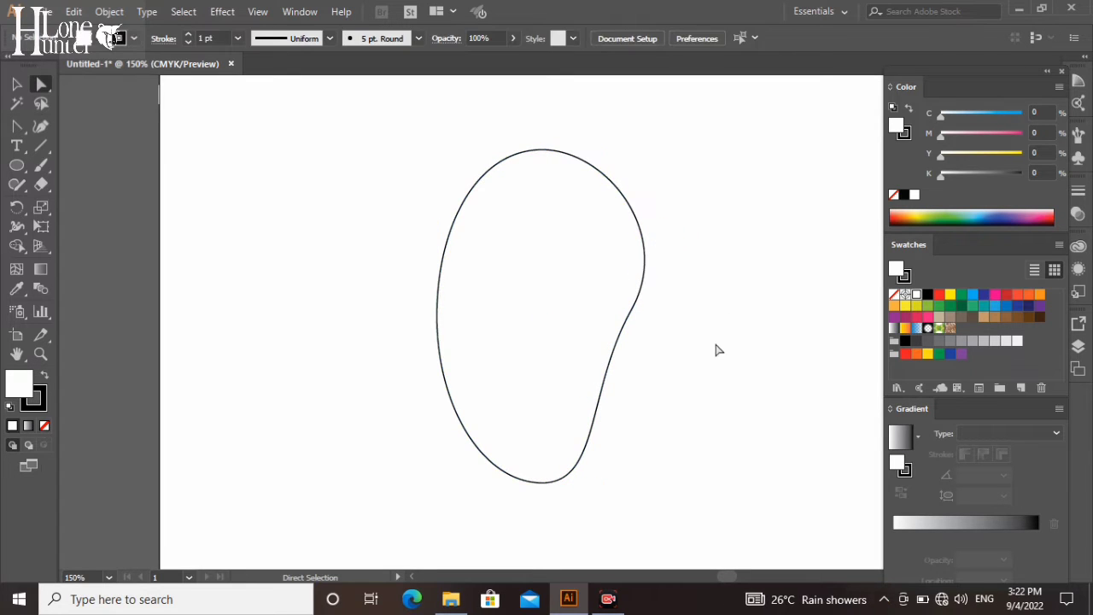
Step: Fill the mango outline with a yellow swatch
left_click(457, 248)
left_click(929, 354)
left_click(709, 222)
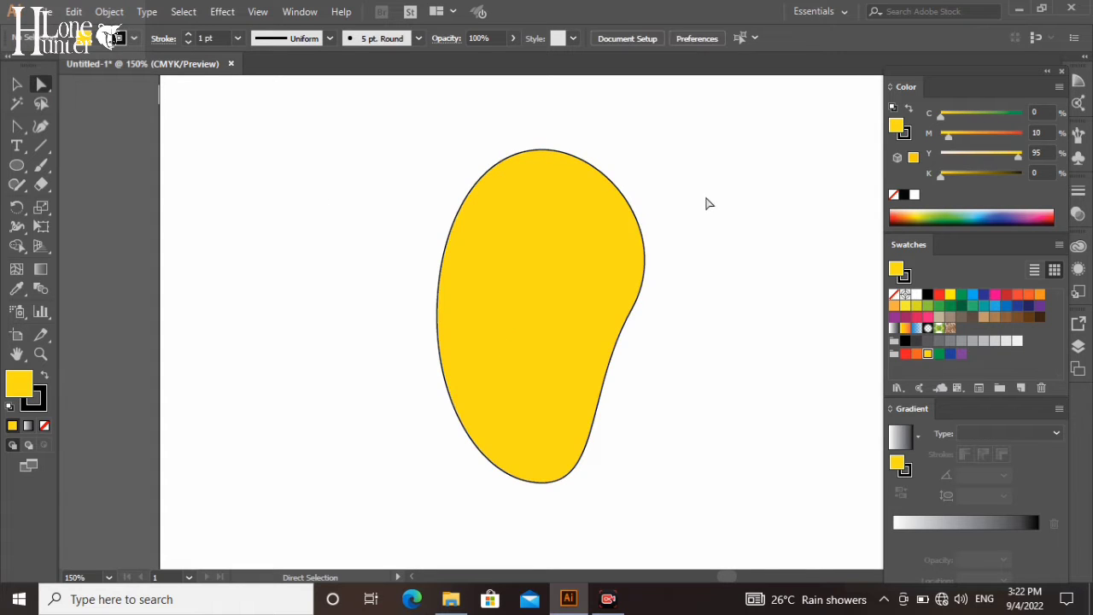
left_click(642, 248)
left_click(339, 408)
Step: Add mesh points at the centre plus vertical and horizontal mesh lines across the mango
left_click(17, 268)
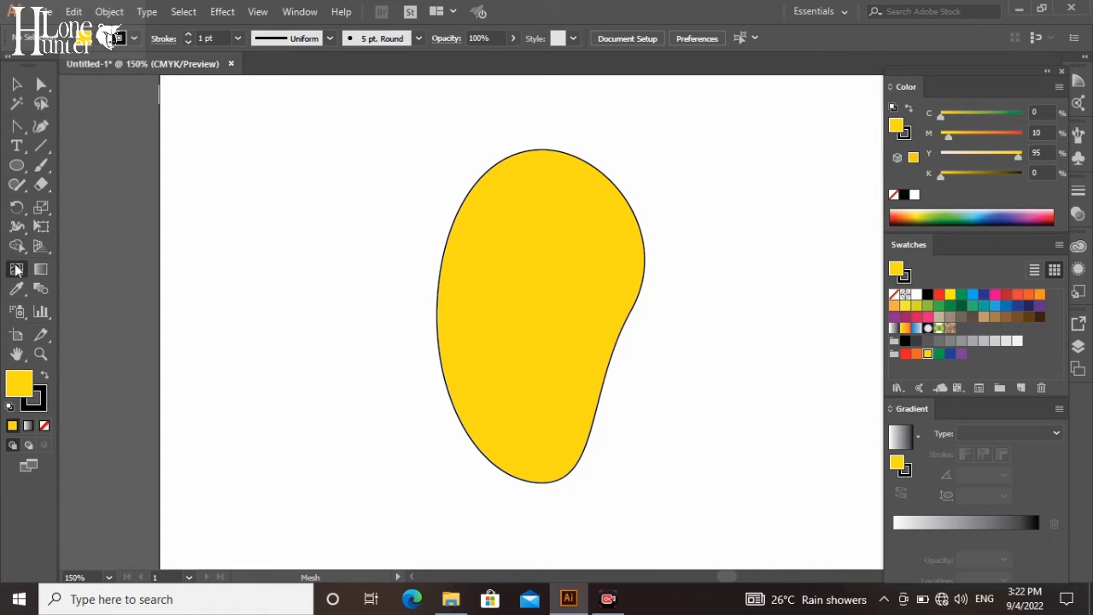
left_click(541, 315)
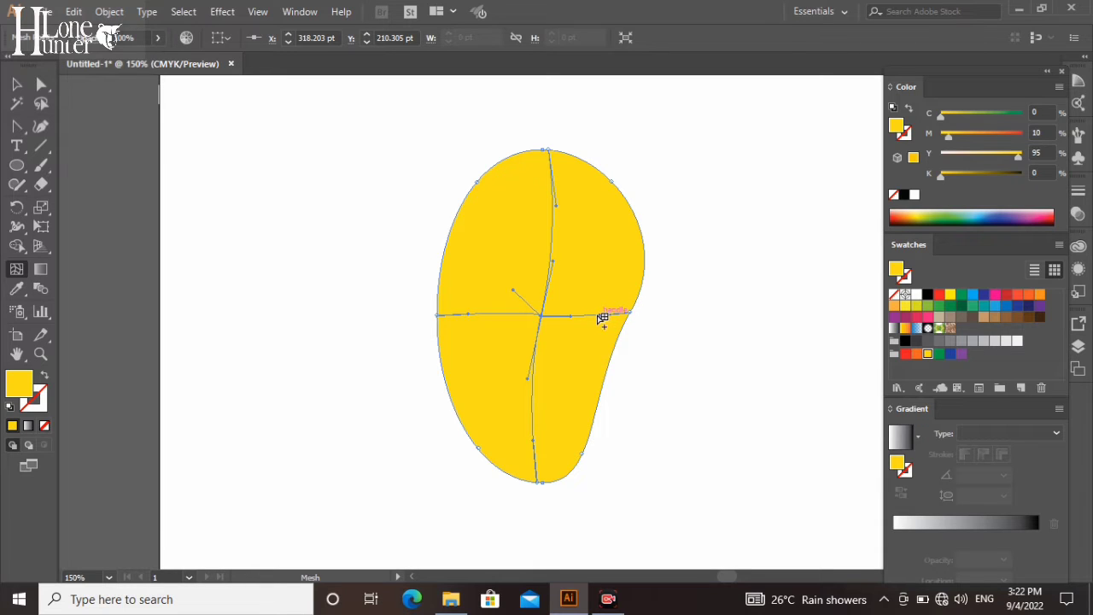
left_click(597, 315)
left_click(468, 315)
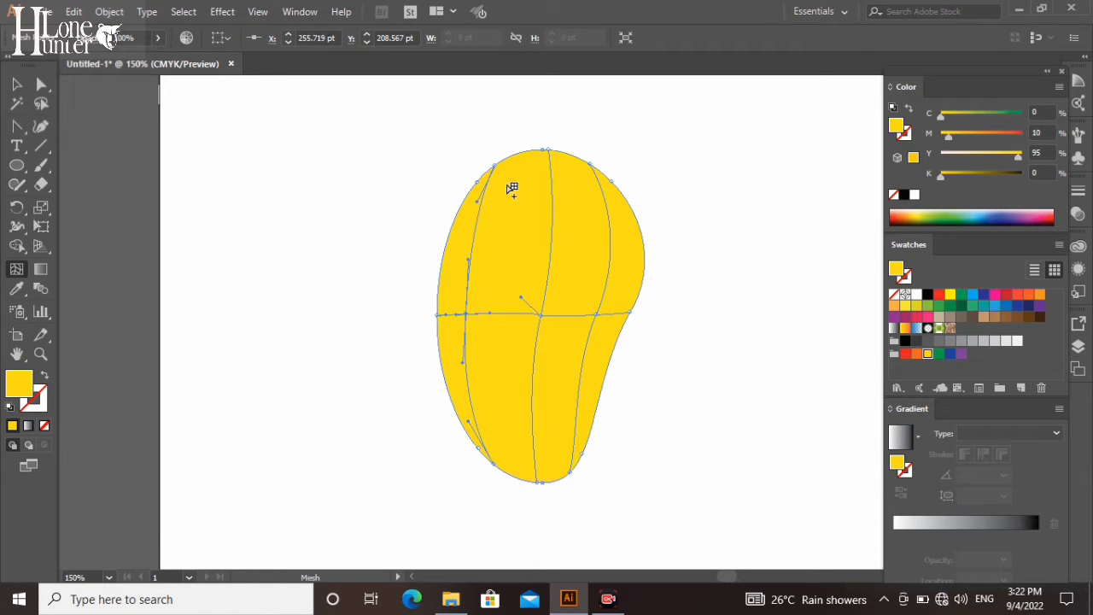
left_click(552, 183)
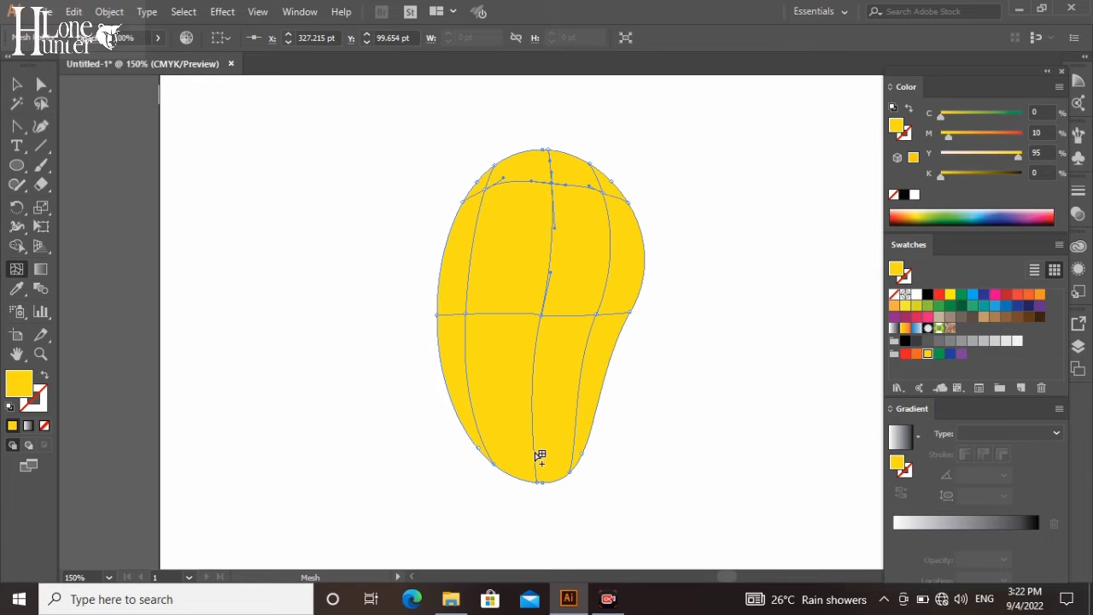
left_click(534, 452)
left_click(491, 198)
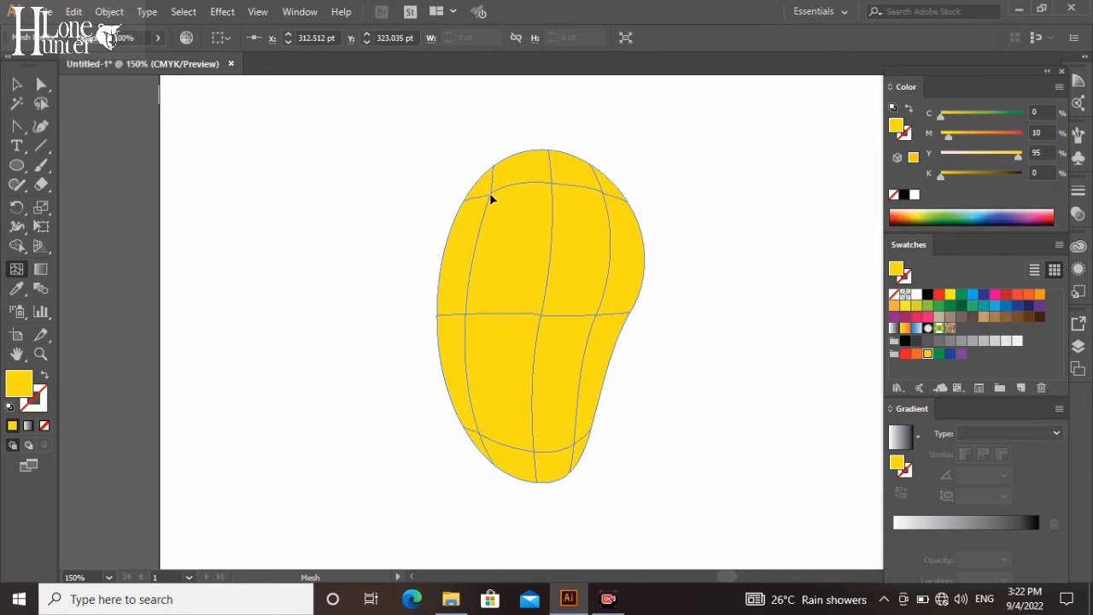
Step: Nudge the upper-right and lower mesh points to follow the mango's contour
left_click_drag(606, 195, 596, 202)
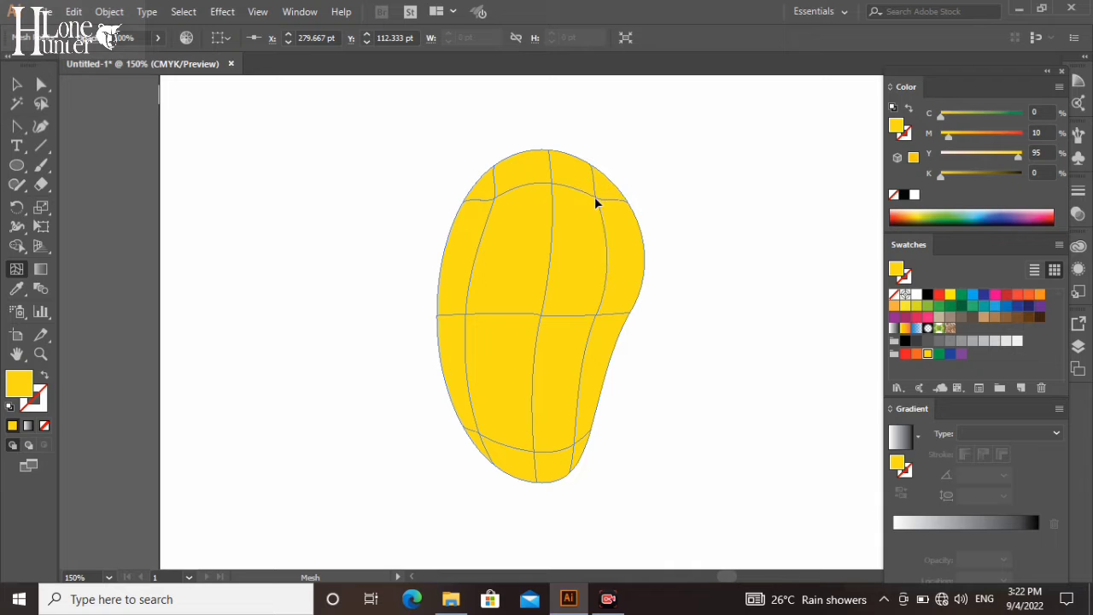
left_click_drag(578, 445, 568, 442)
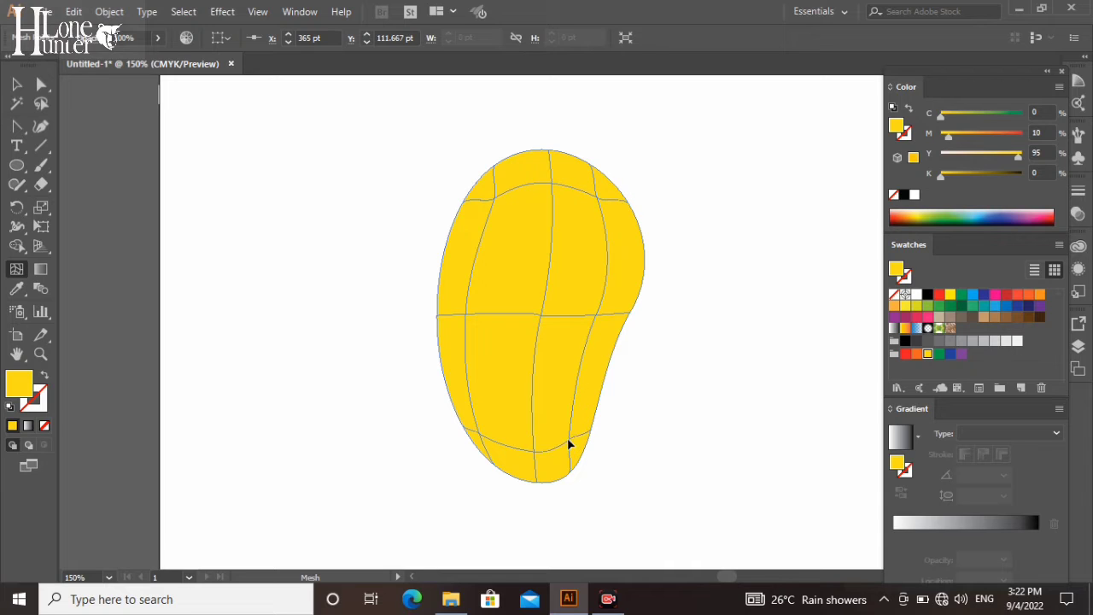
left_click_drag(480, 435, 489, 432)
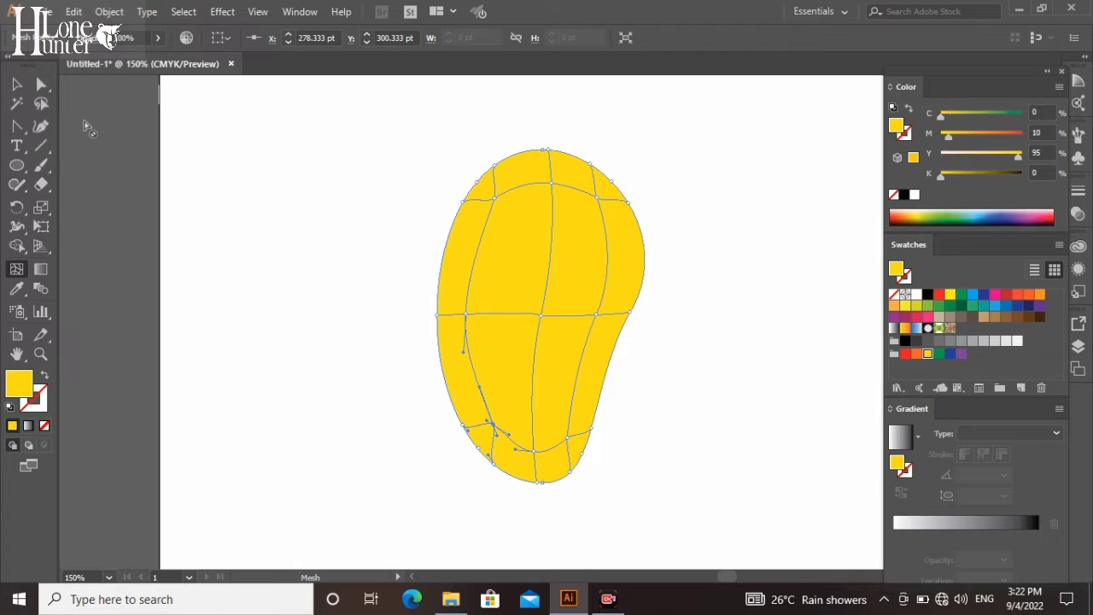
left_click(42, 103)
Step: Lasso-select the mango's outer mesh points and shift their colour to a darker orange-gold
mouse_move(563, 120)
left_mouse_down()
mouse_move(428, 57)
mouse_move(576, 200)
mouse_move(470, 122)
mouse_move(586, 224)
left_mouse_up()
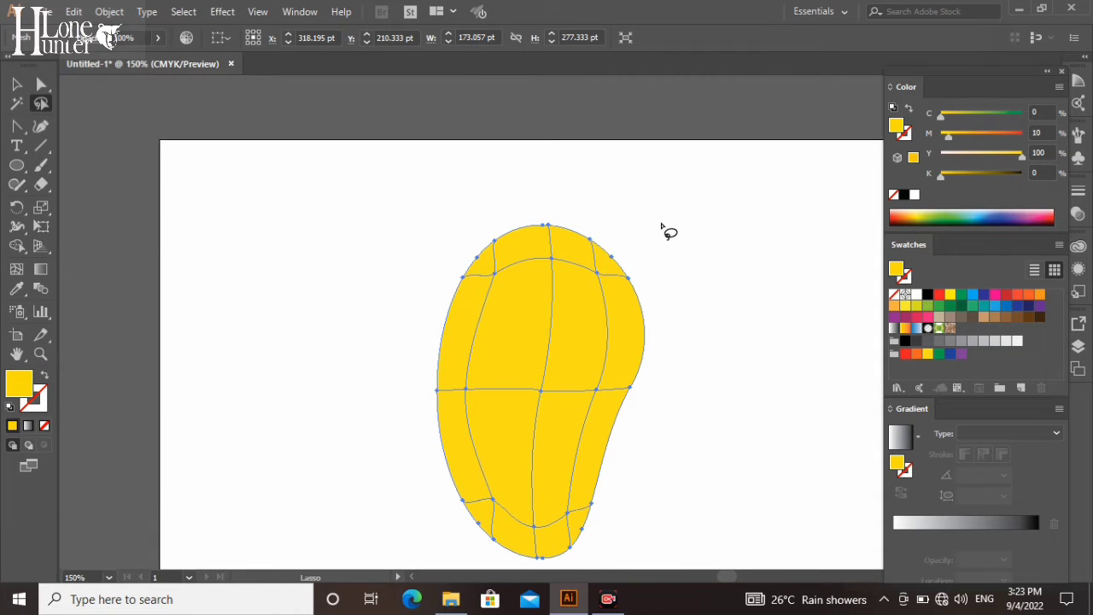
left_click_drag(727, 284, 662, 198)
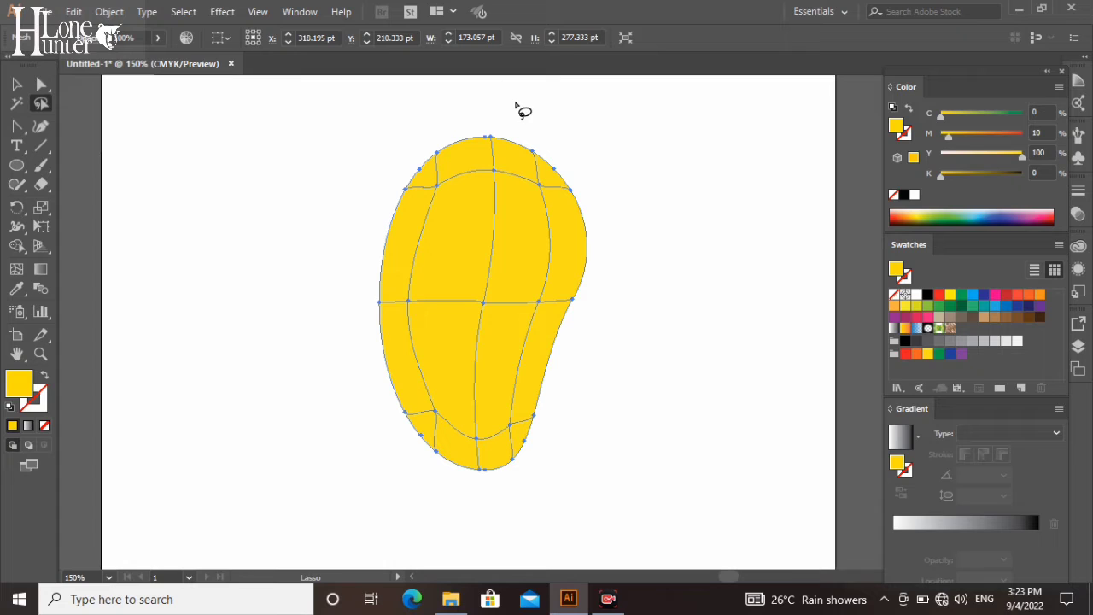
mouse_move(548, 117)
left_mouse_down()
mouse_move(624, 383)
mouse_move(429, 507)
mouse_move(384, 139)
mouse_move(510, 127)
mouse_move(563, 166)
left_mouse_up()
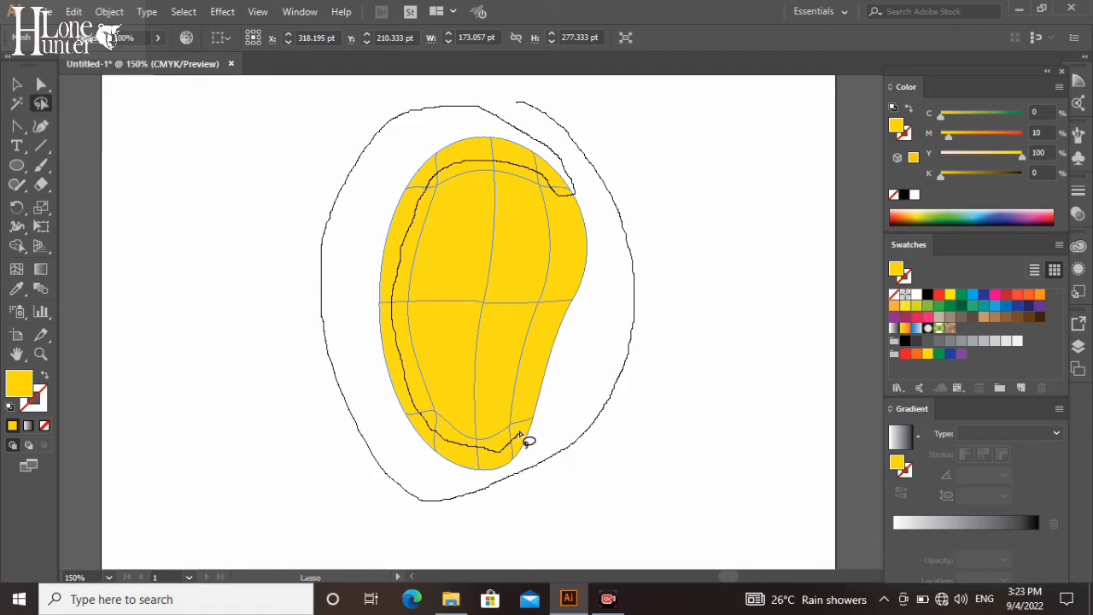
left_click_drag(533, 391, 542, 336)
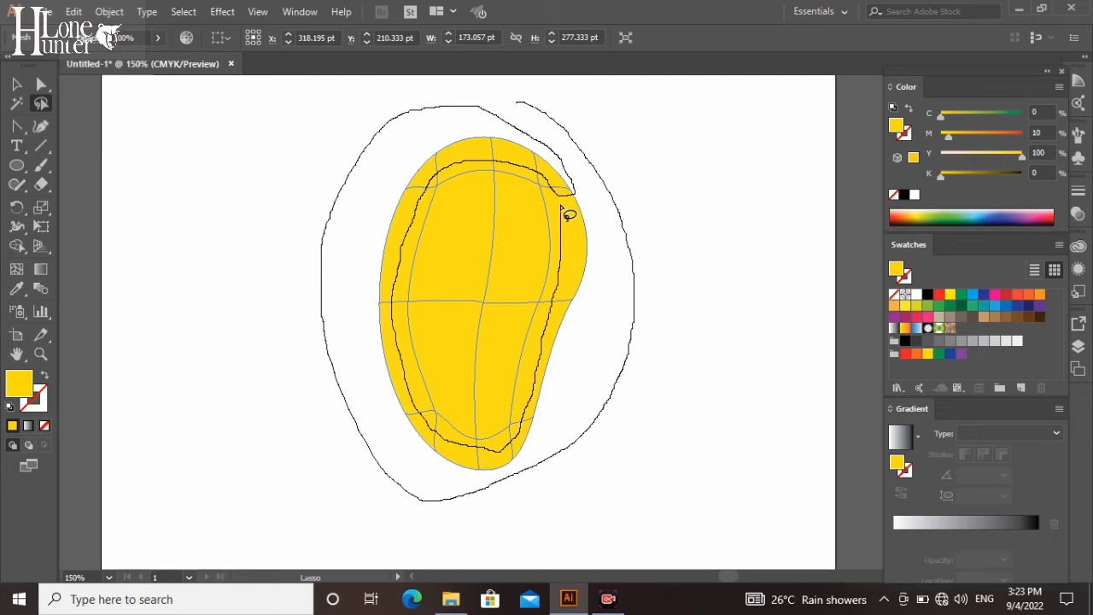
left_click_drag(567, 202, 615, 203)
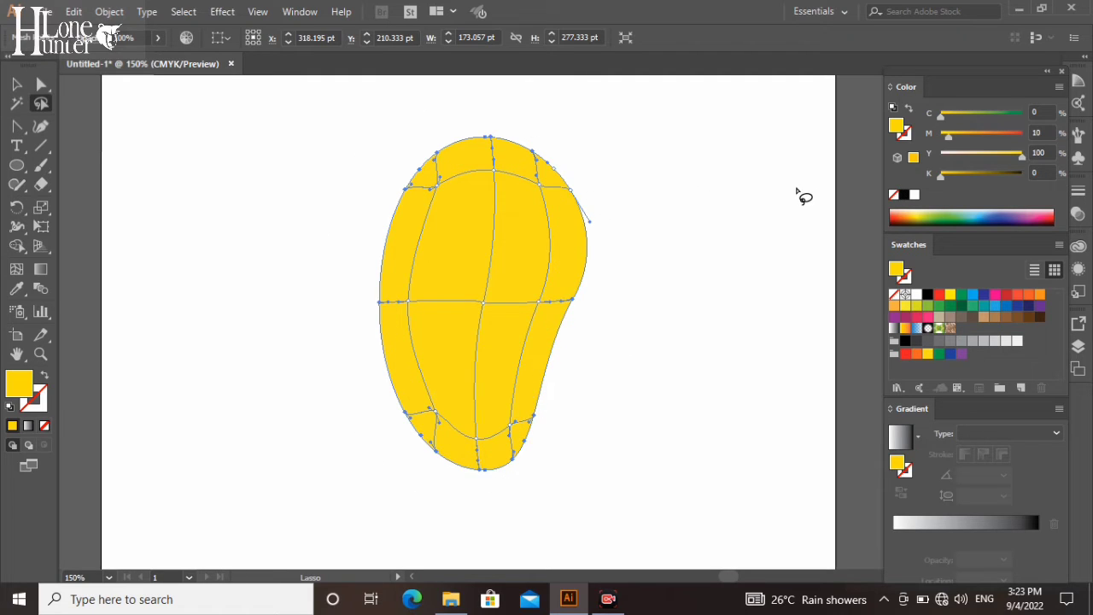
left_click(41, 84)
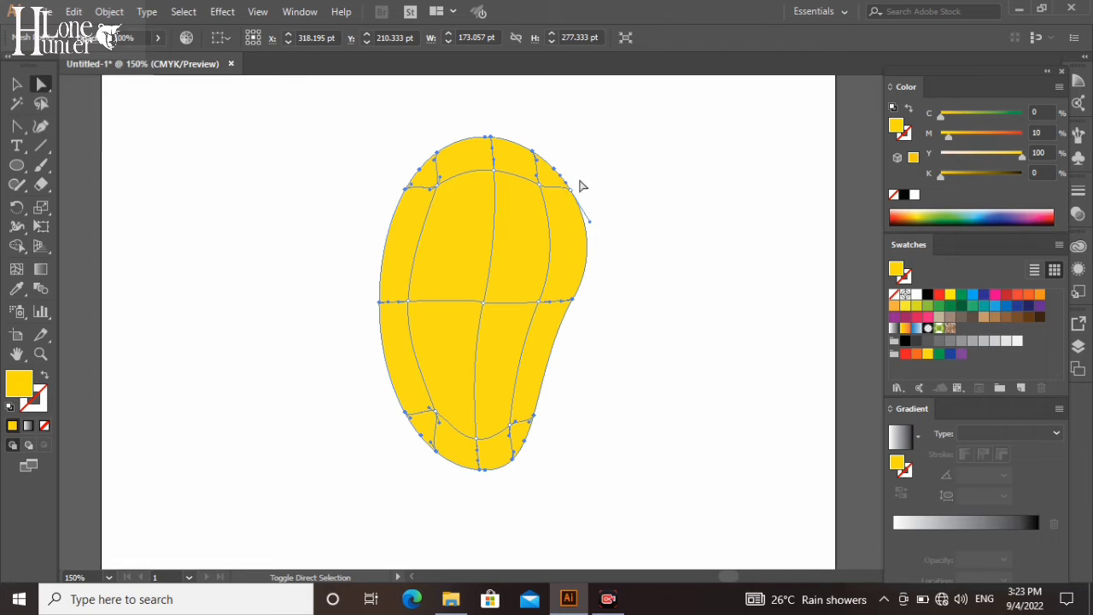
left_click(575, 203)
mouse_move(956, 179)
left_mouse_down()
mouse_move(984, 178)
mouse_move(969, 175)
left_mouse_up()
left_click_drag(979, 136, 969, 135)
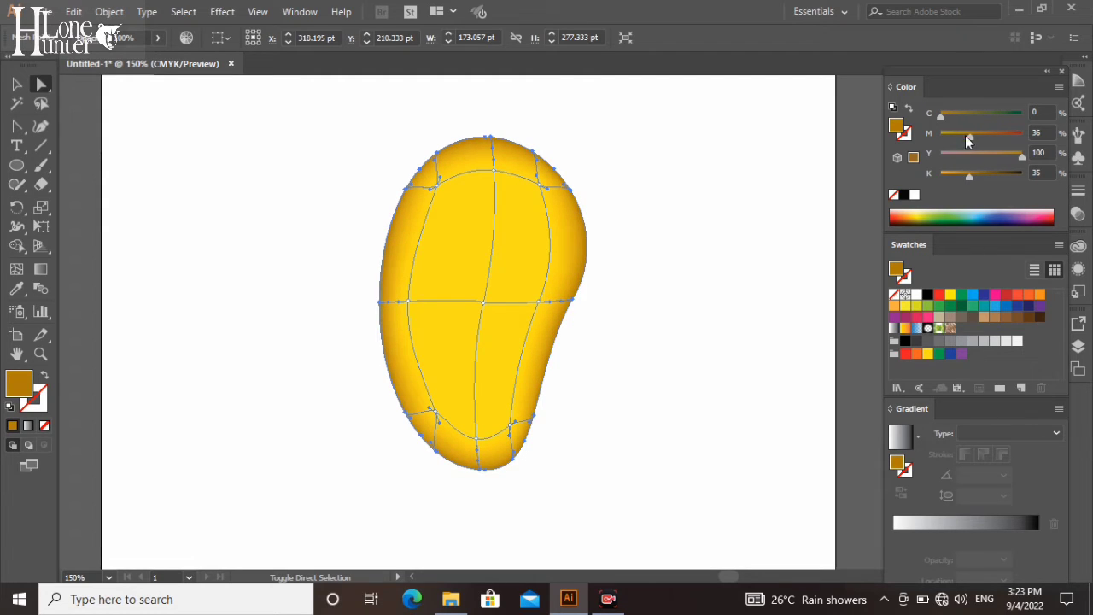
left_click(767, 212)
Step: Move the whole mango mesh to the left
left_click_drag(371, 175, 587, 383)
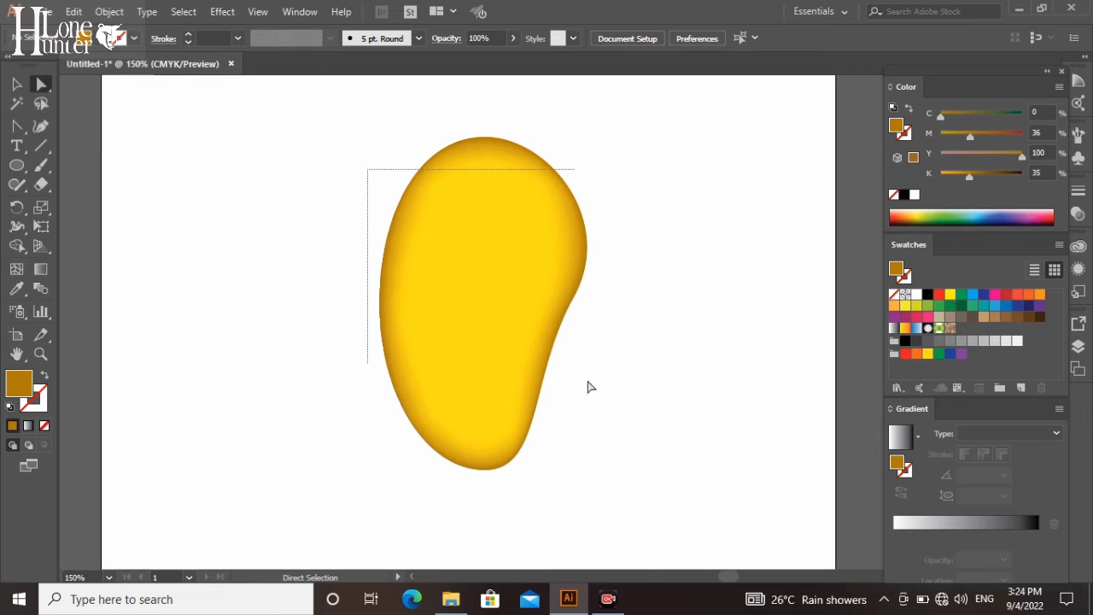
left_click_drag(521, 285, 521, 274)
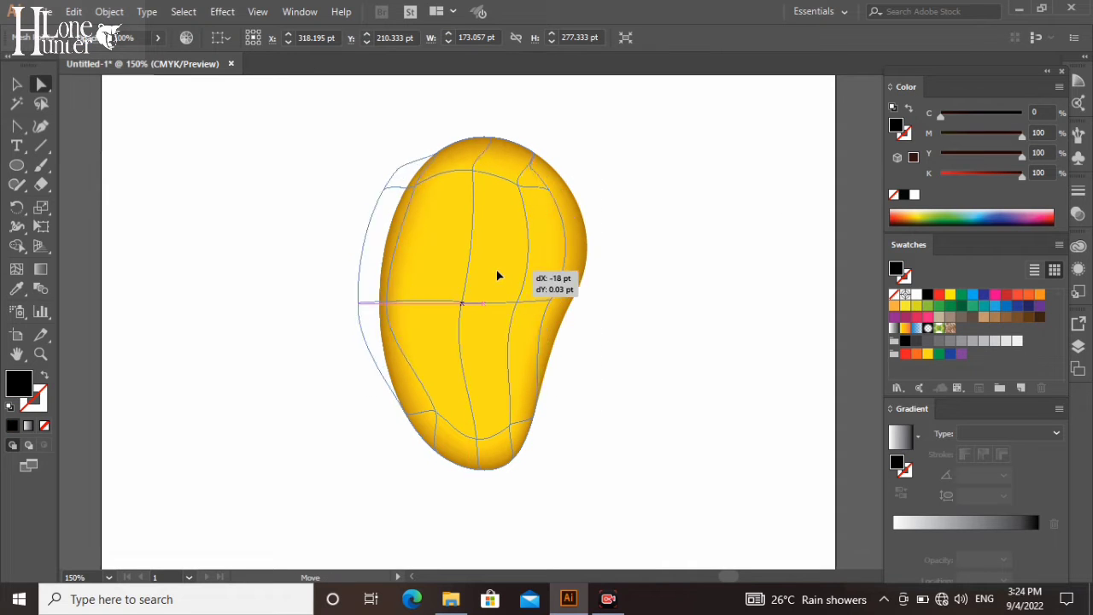
left_click(620, 359)
left_click(17, 84)
left_click_drag(450, 239, 403, 242)
left_click(642, 327)
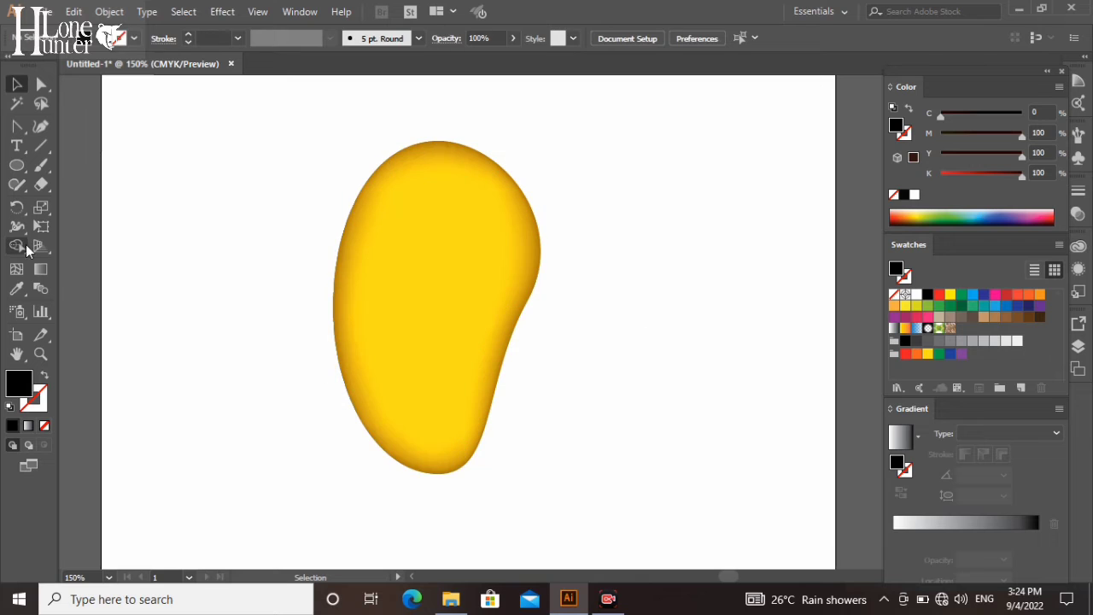
Step: Add an upper-left mesh point with the mango's yellow and lighten it and the point below into a pale highlight
left_click(16, 268)
left_click(408, 229)
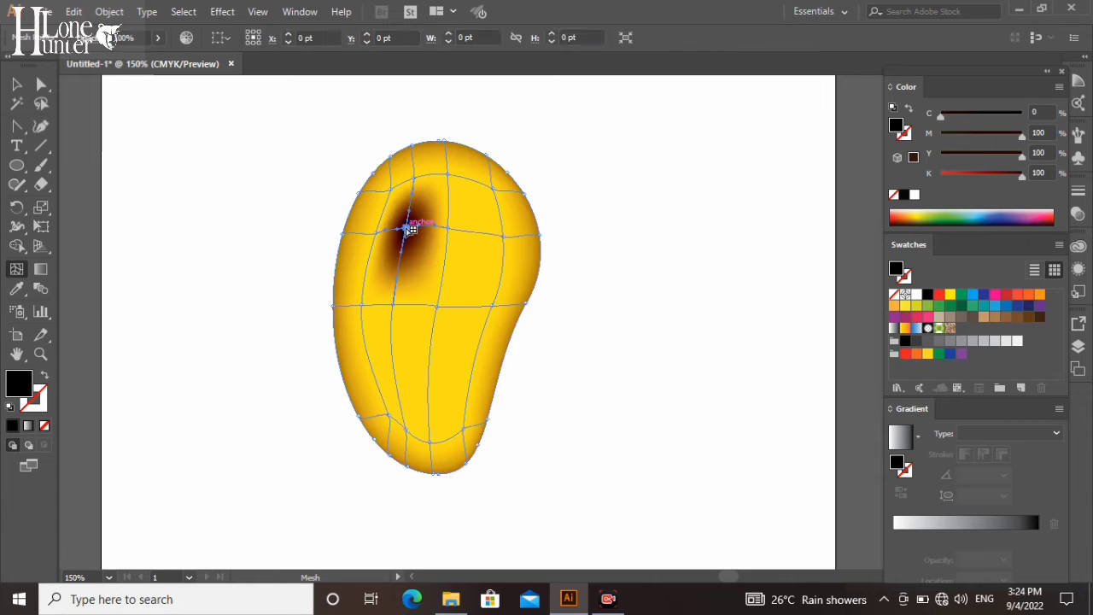
left_click(16, 288)
left_click(455, 339)
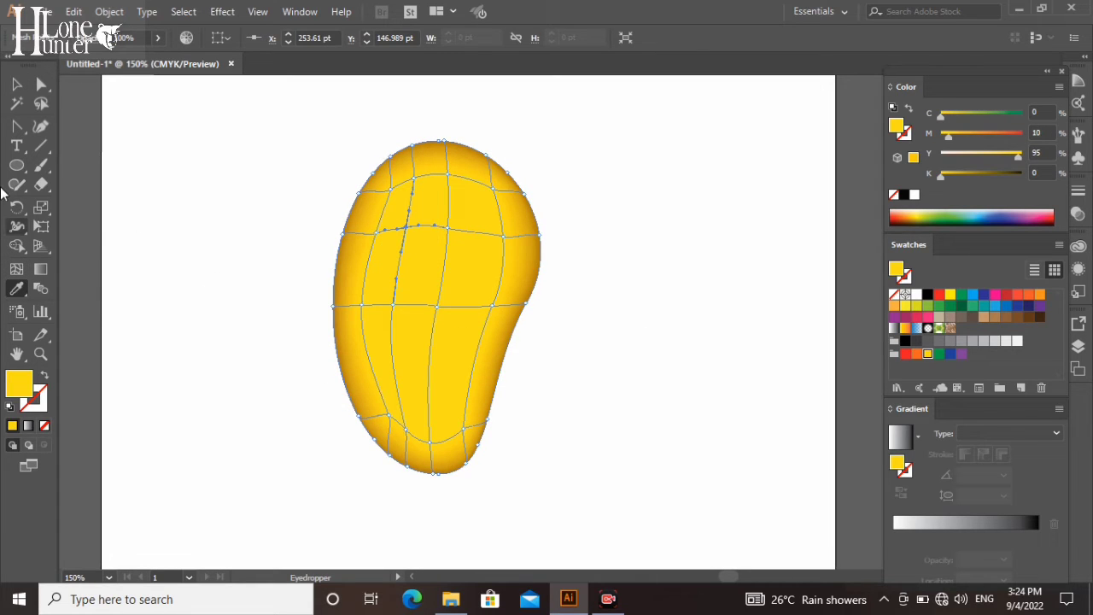
left_click(40, 84)
left_click(407, 228)
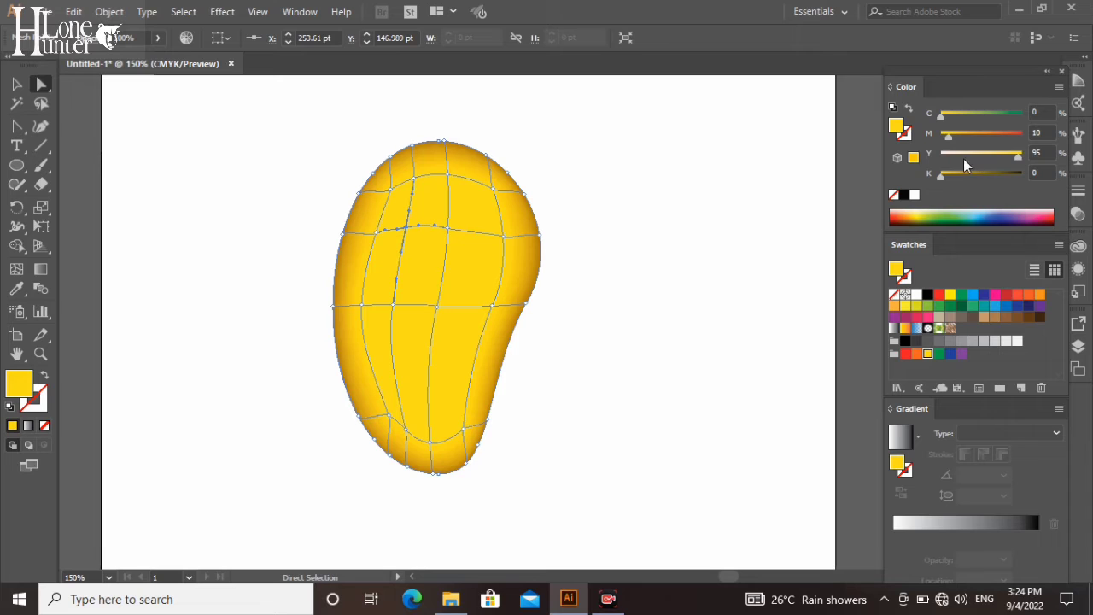
left_click_drag(1009, 157, 946, 158)
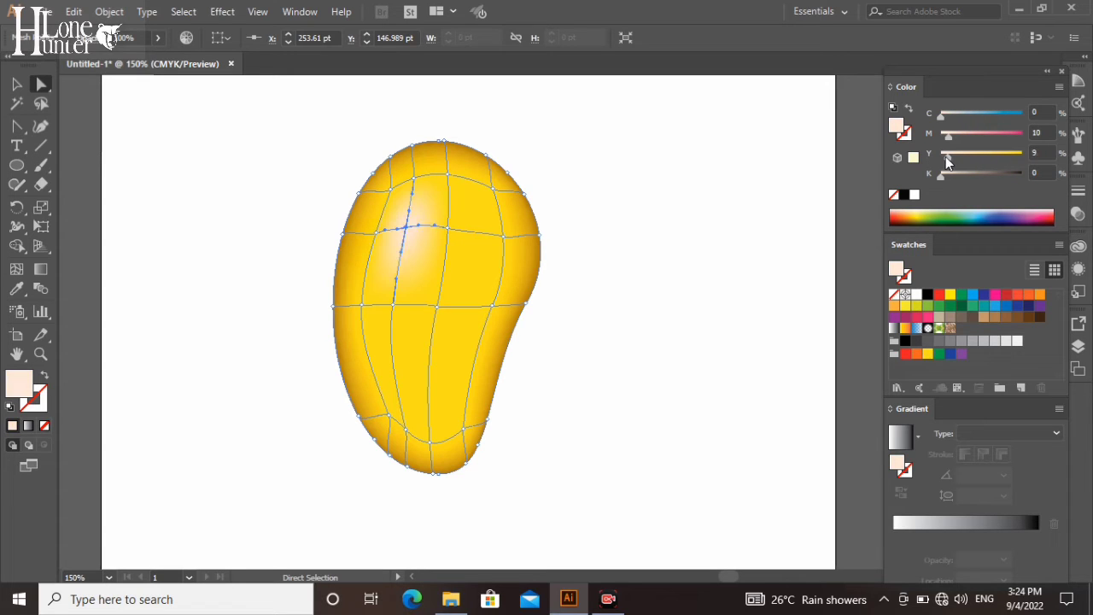
left_click(392, 305)
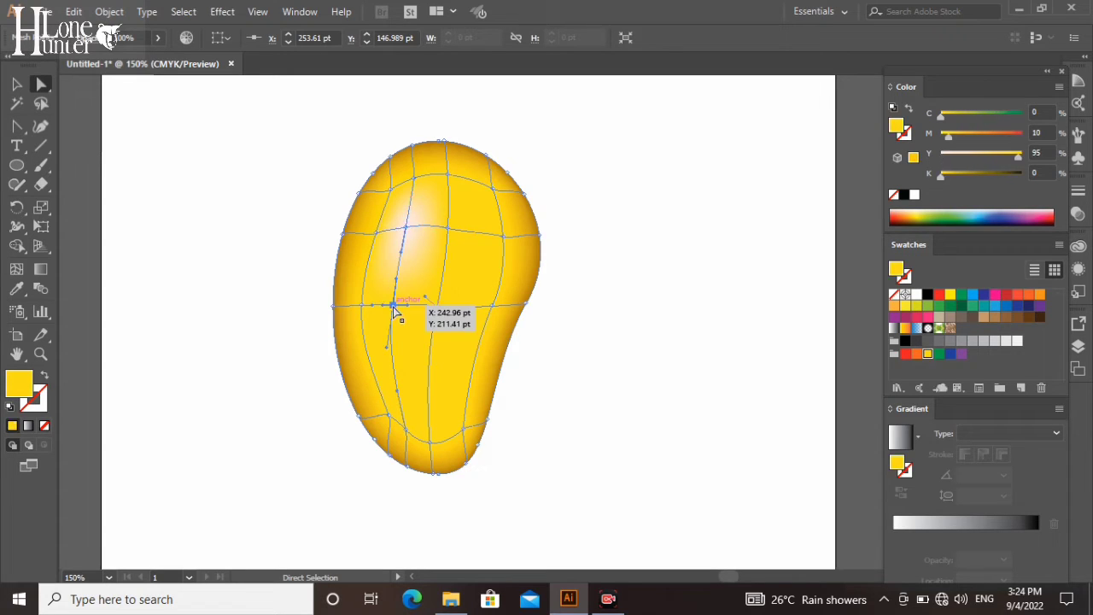
left_click_drag(1012, 157, 982, 159)
left_click(669, 198)
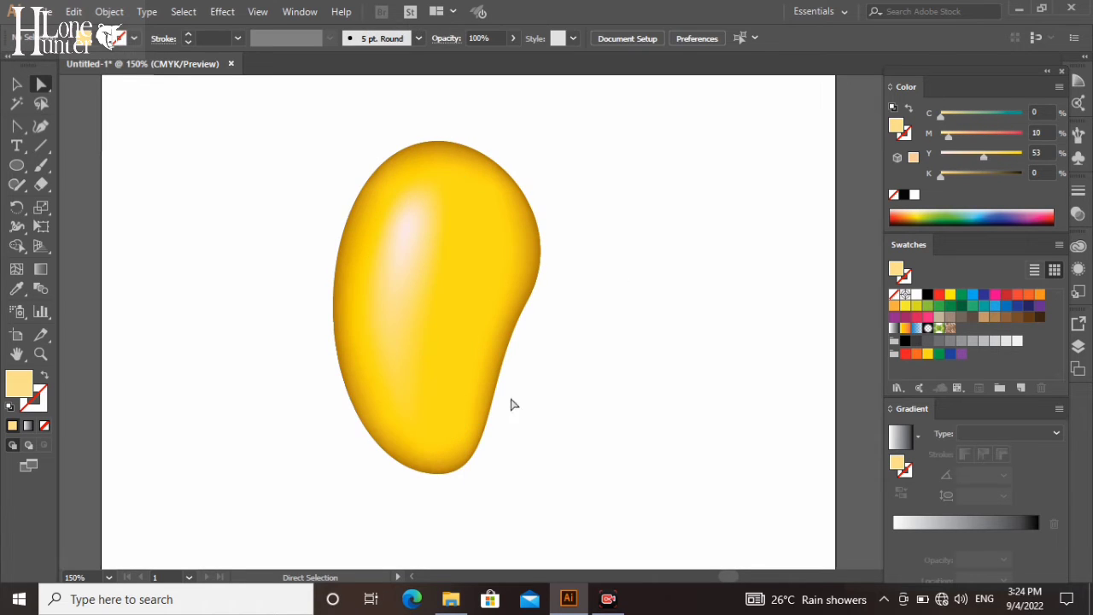
Step: Add a lower-right mesh point tinted green, then move the mango up and left
left_click(17, 268)
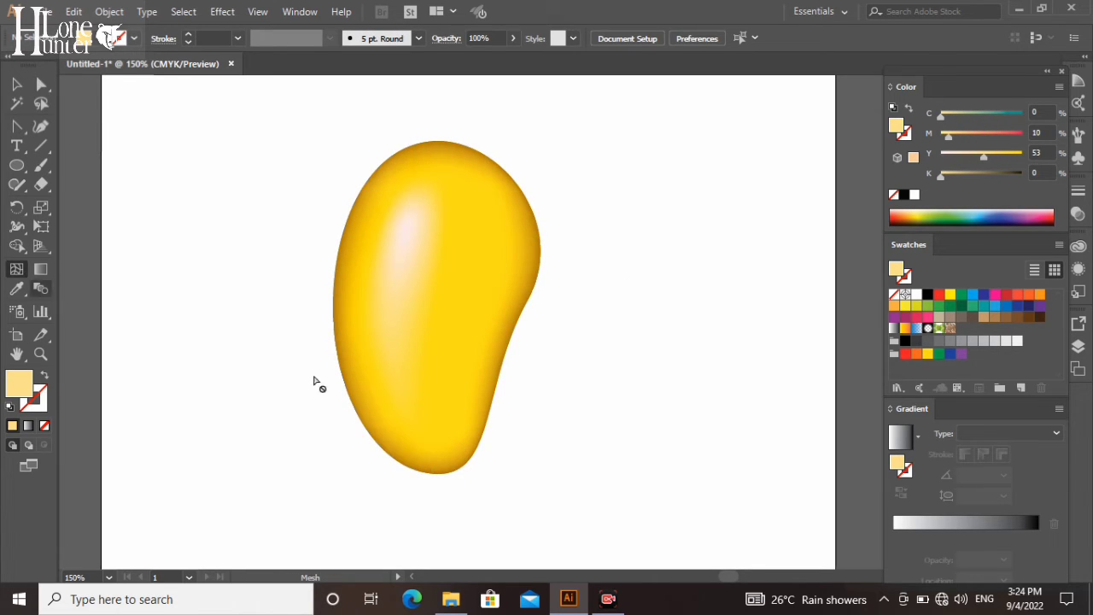
left_click(476, 356)
left_click(16, 289)
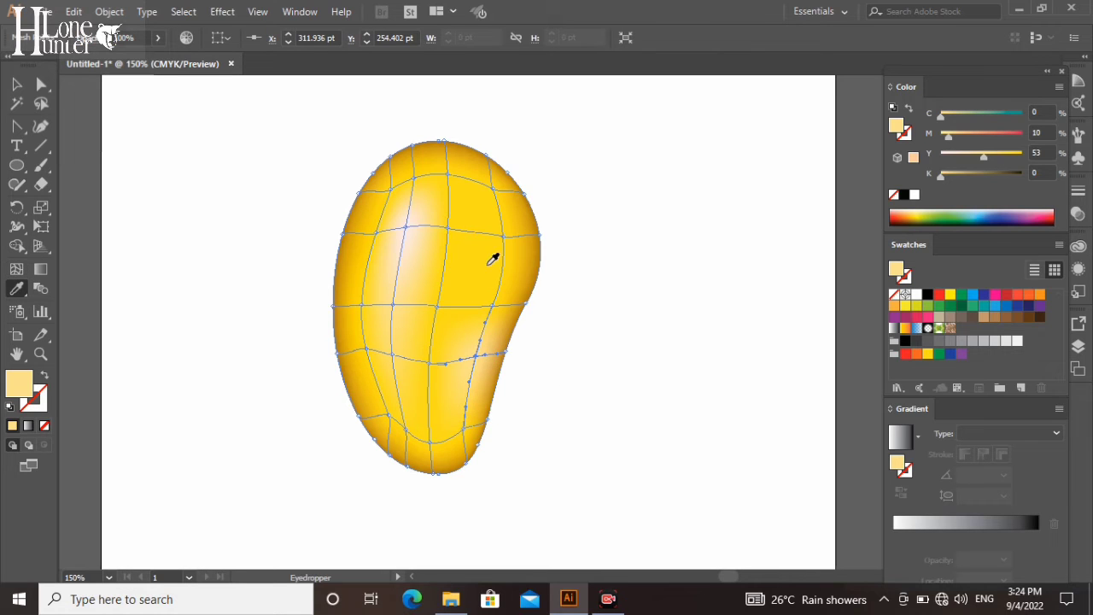
left_click(492, 259)
left_click(41, 83)
left_click(476, 357)
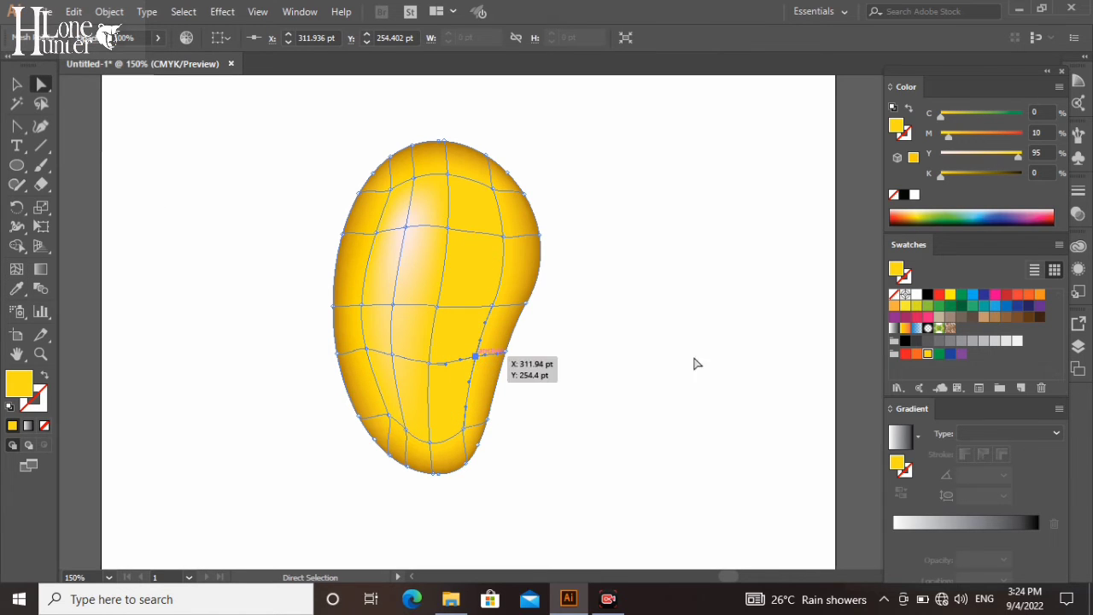
left_click_drag(940, 116, 976, 116)
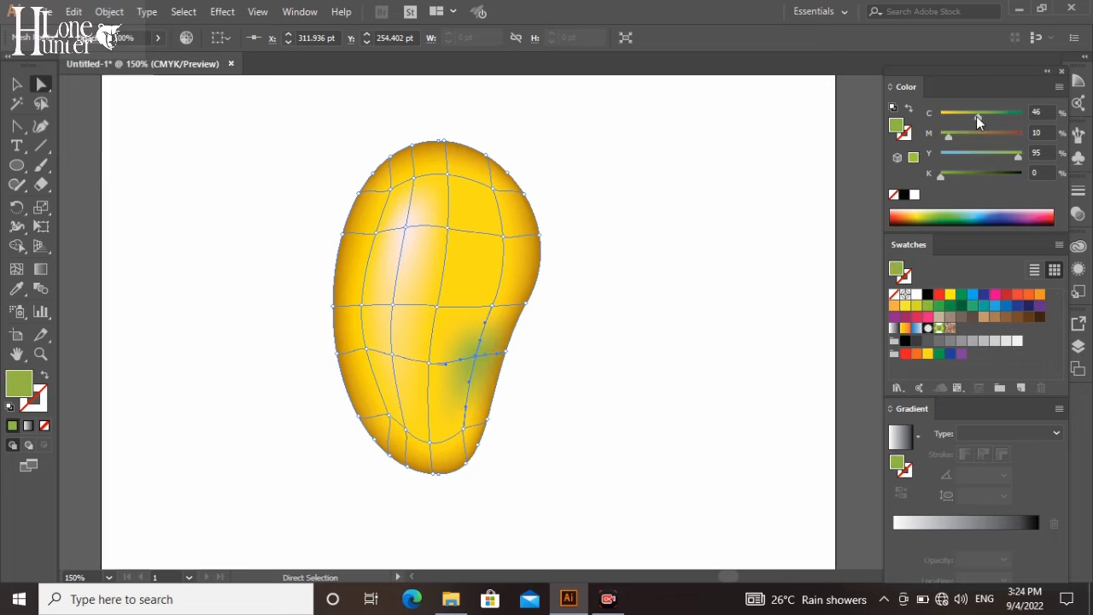
left_click(740, 288)
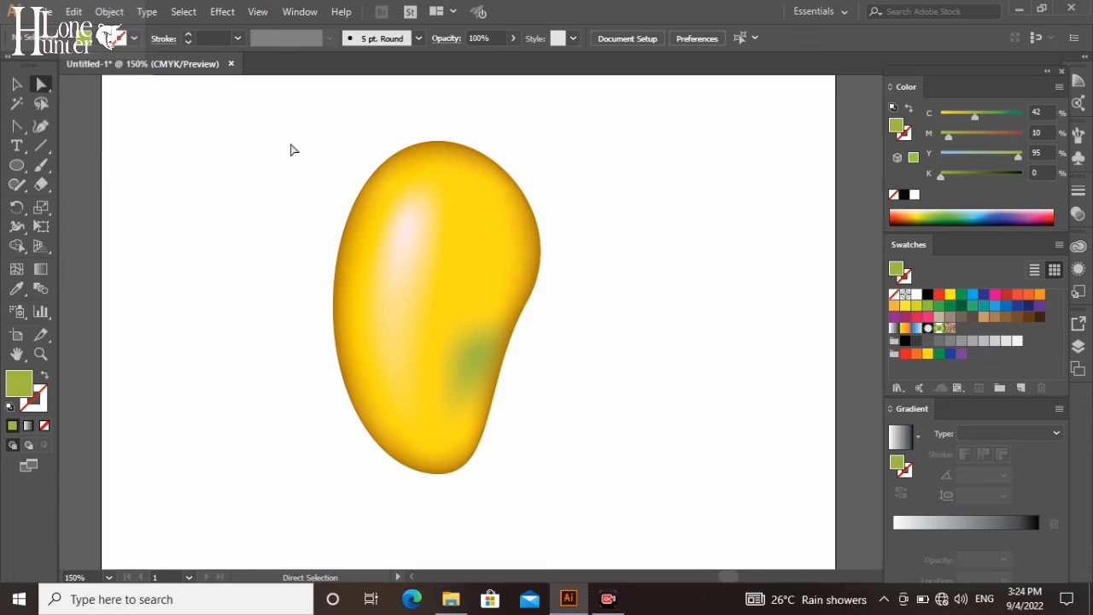
key("v")
left_click_drag(515, 322, 466, 311)
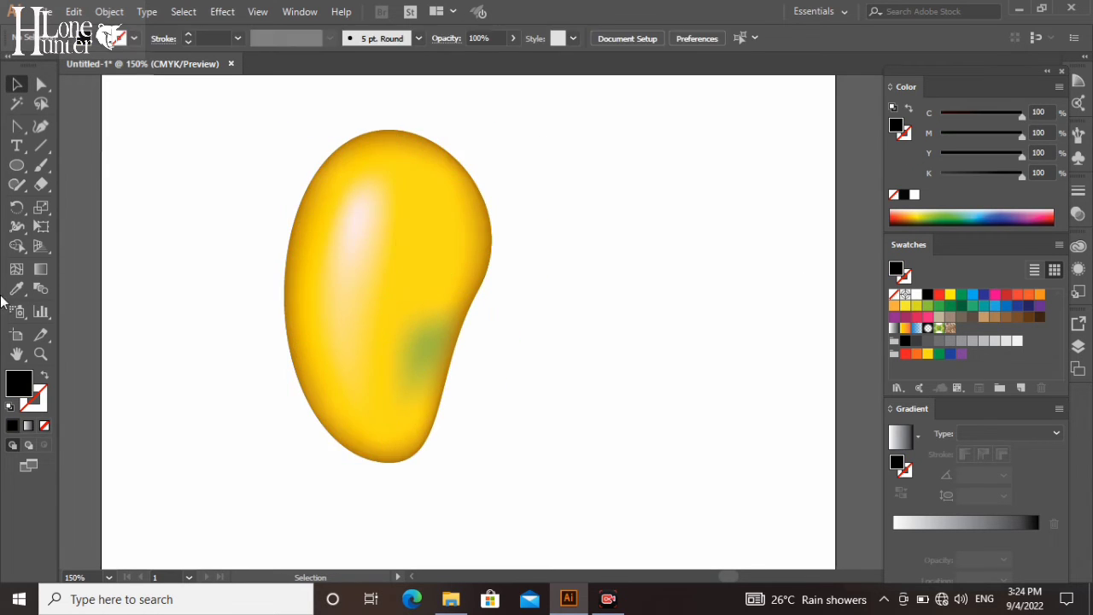
Step: Draw a tall green ellipse right of the mango and sharpen its top and bottom anchors into points
key("l")
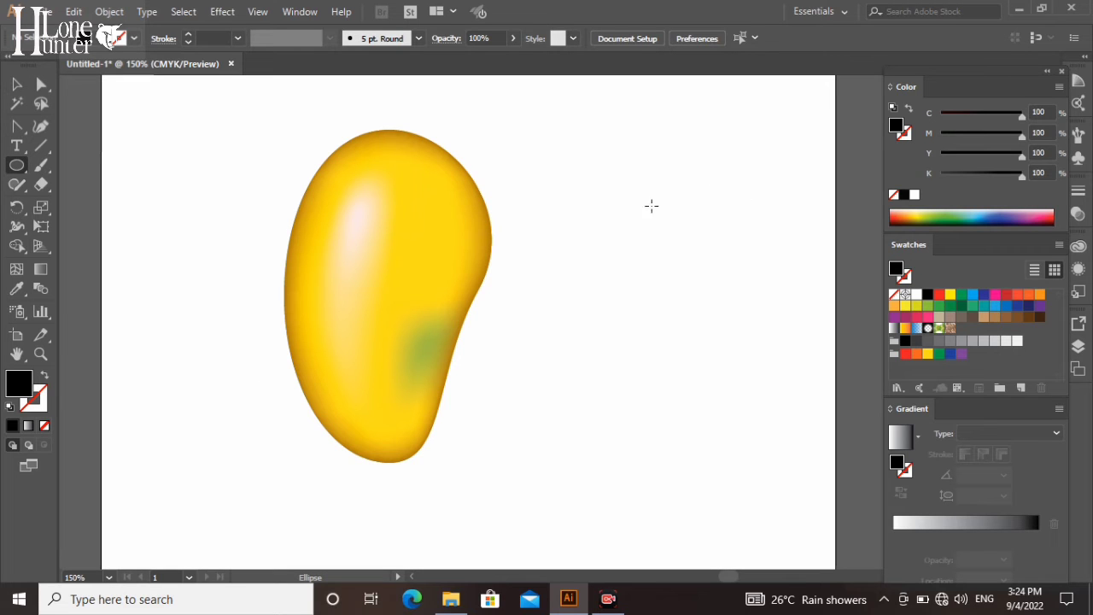
left_click_drag(651, 205, 737, 392)
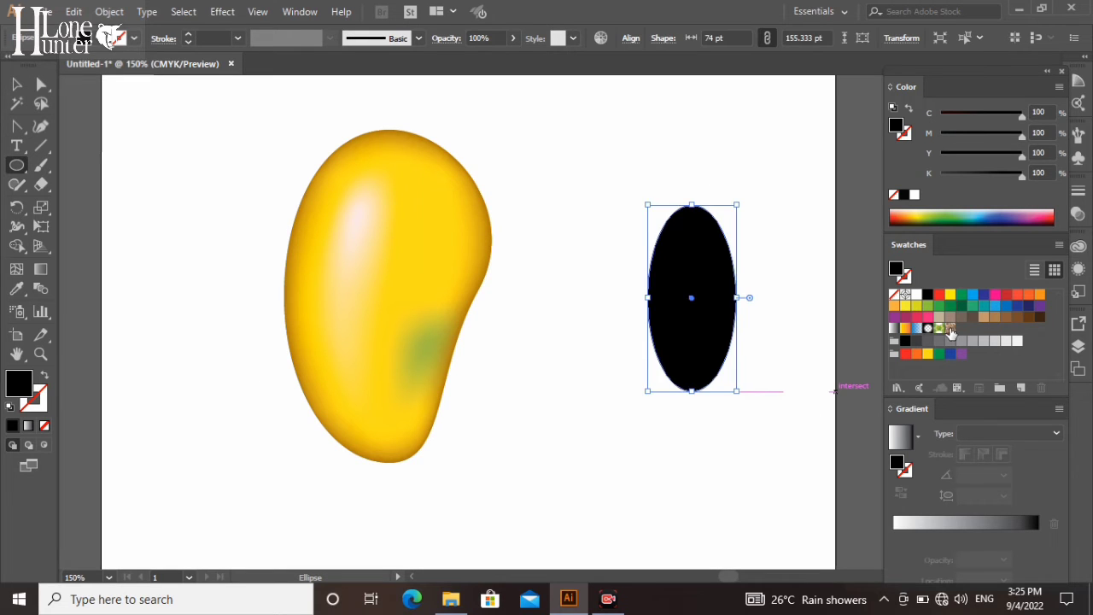
left_click(949, 306)
left_click_drag(16, 125, 39, 163)
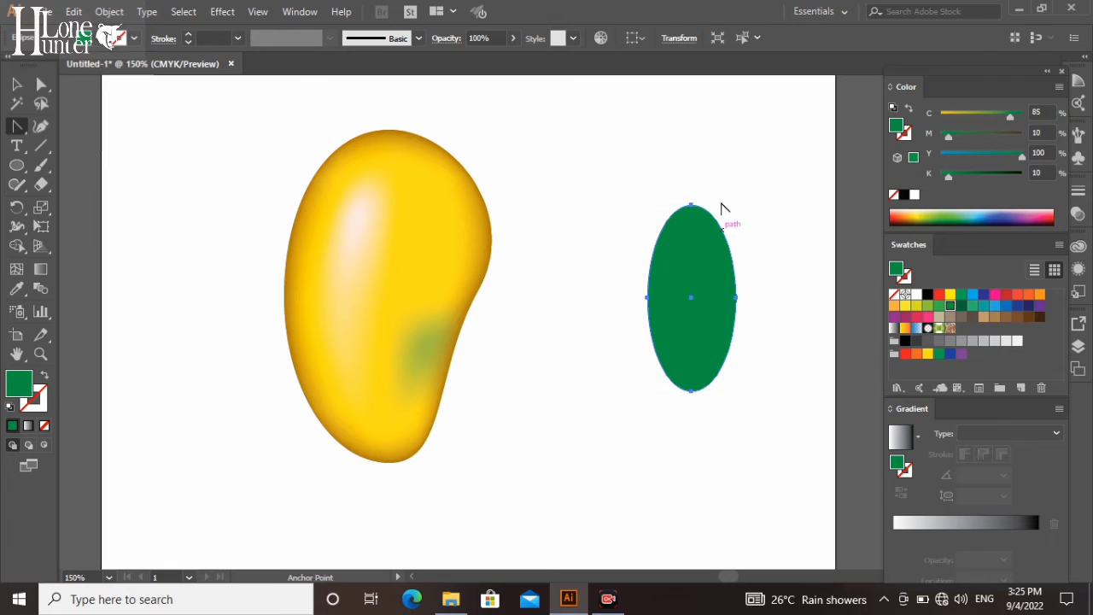
left_click(691, 206)
left_click(691, 391)
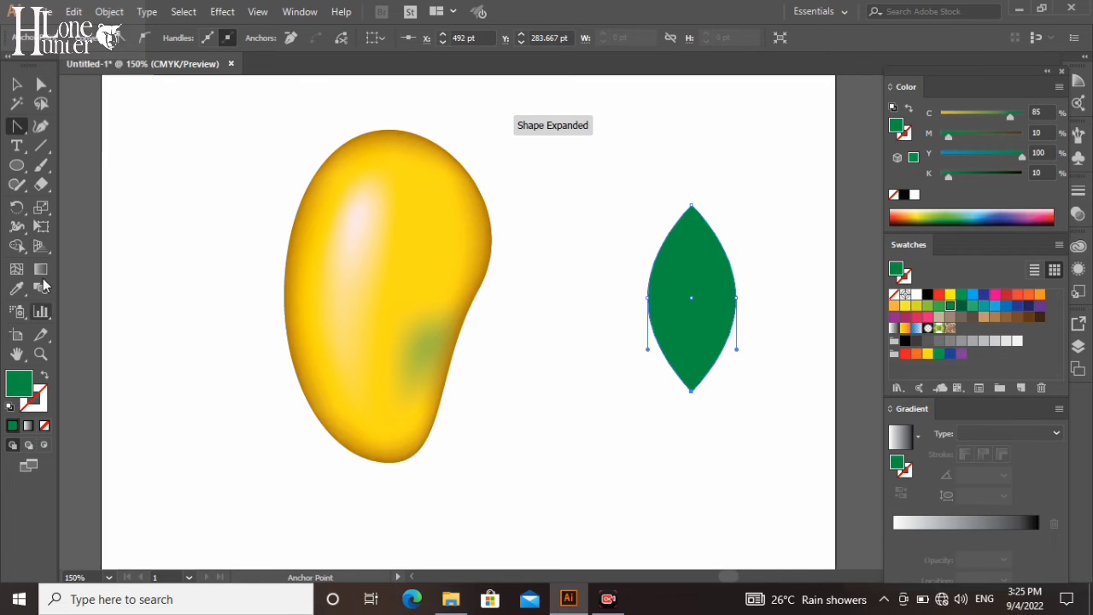
left_click(16, 268)
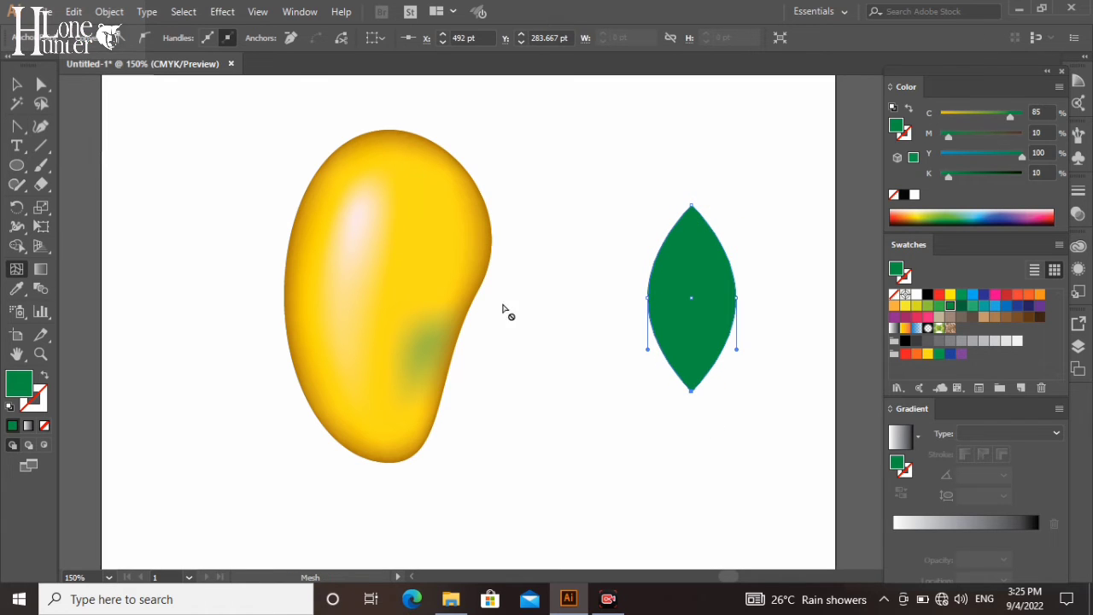
Step: Add a centre mesh point and two vertical mesh lines to the leaf, tinting the midrib yellow-green
left_click(694, 299)
scroll(697, 302, "up", 4)
scroll(708, 297, "up", 1)
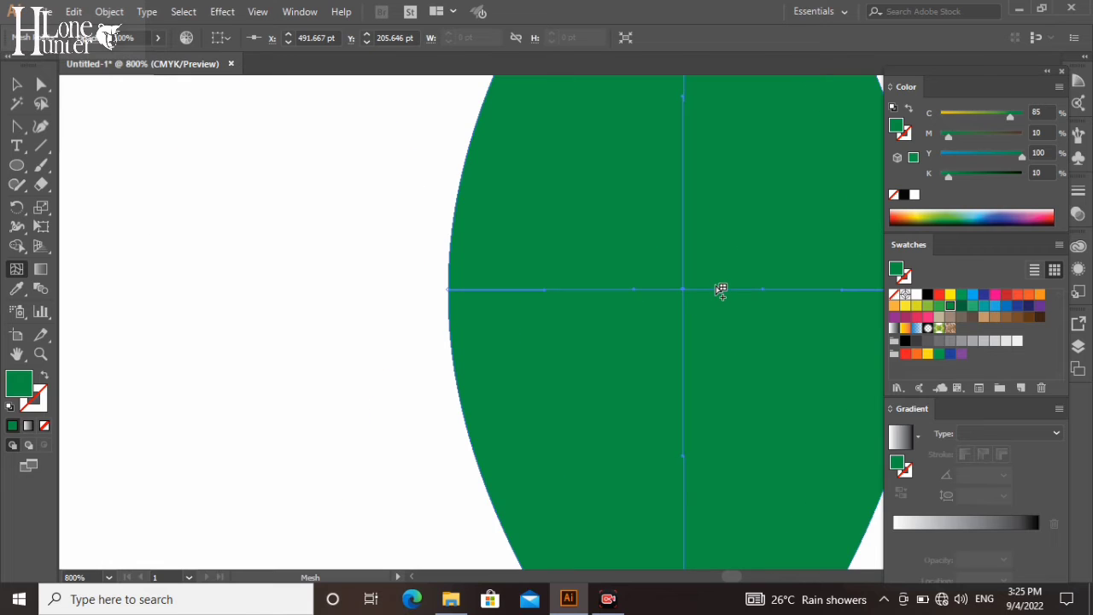
left_click(716, 291)
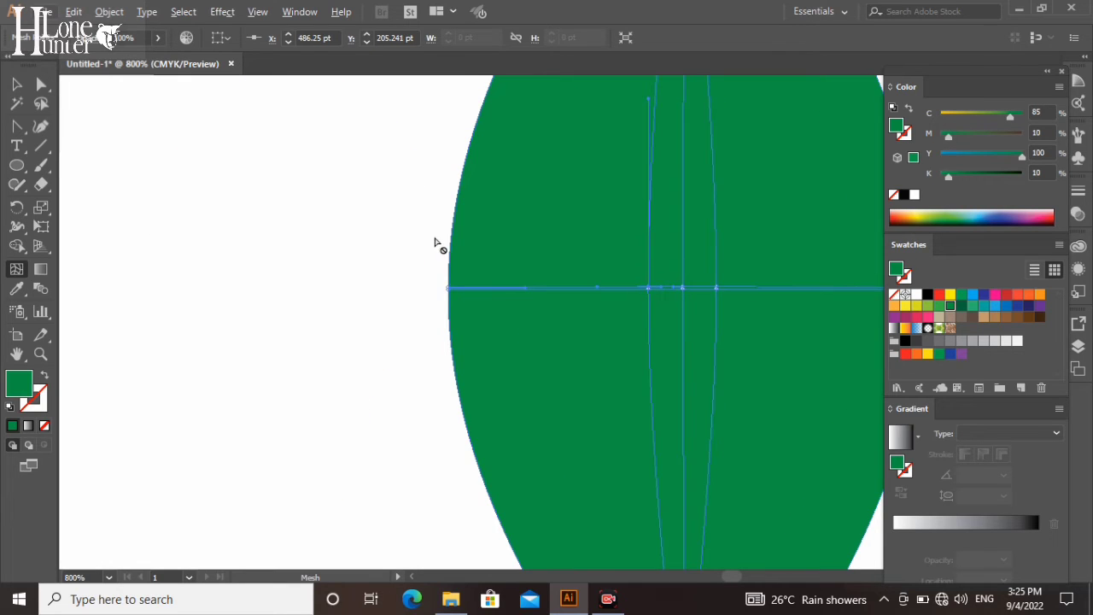
left_click(651, 291)
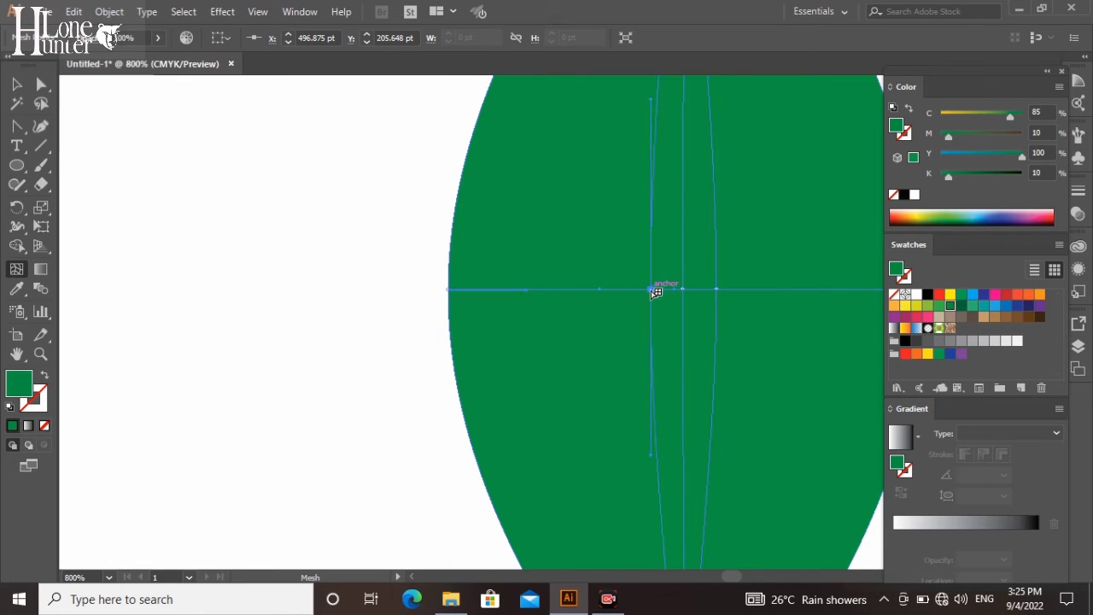
key("a")
left_click(684, 290)
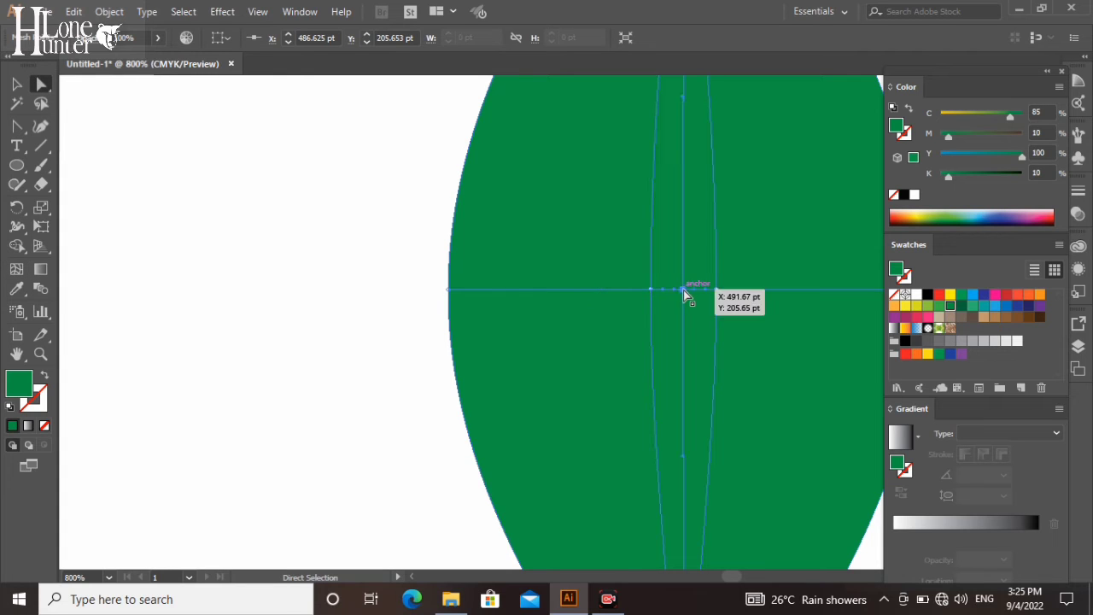
left_click_drag(1012, 118, 959, 117)
left_click(409, 179)
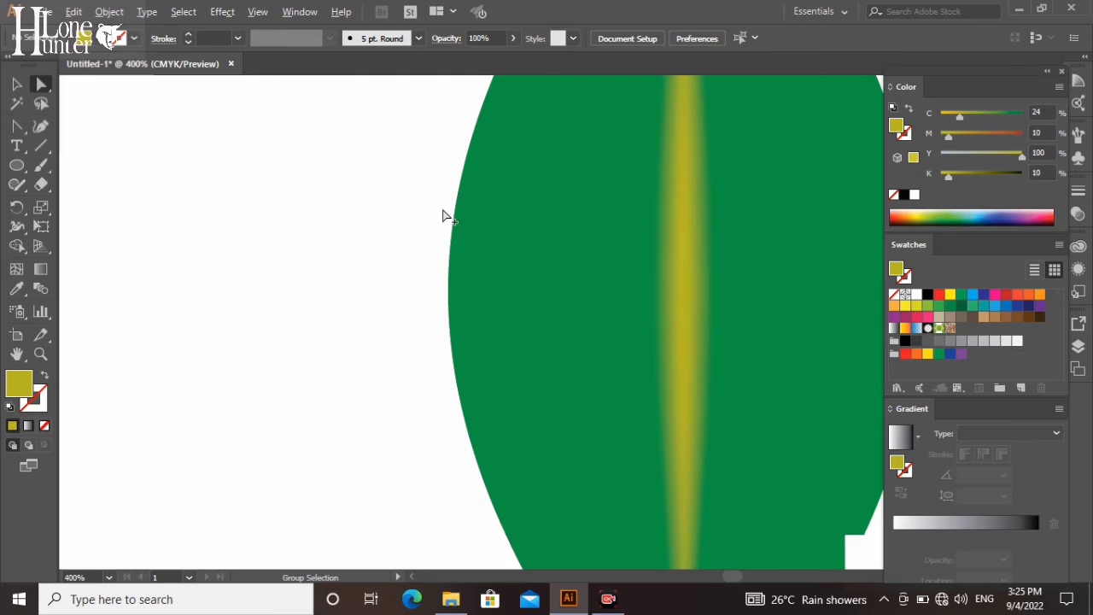
scroll(443, 216, "down", 2, "alt")
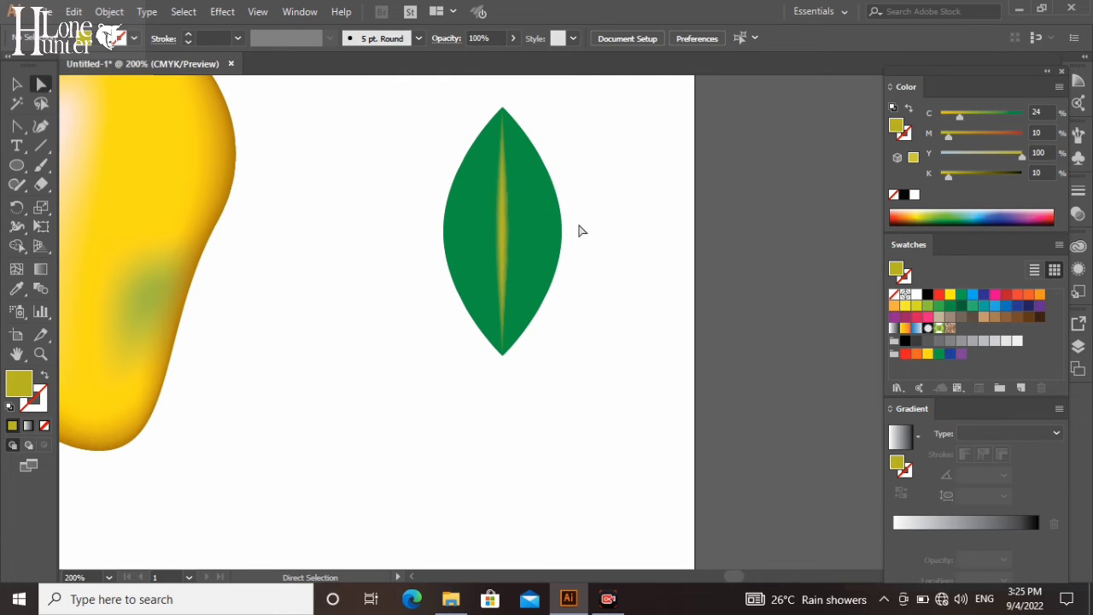
scroll(580, 196, "up", 1, "alt")
Step: Add more mesh lines across the leaf, sampling the leaf's green for the new points
left_click(16, 269)
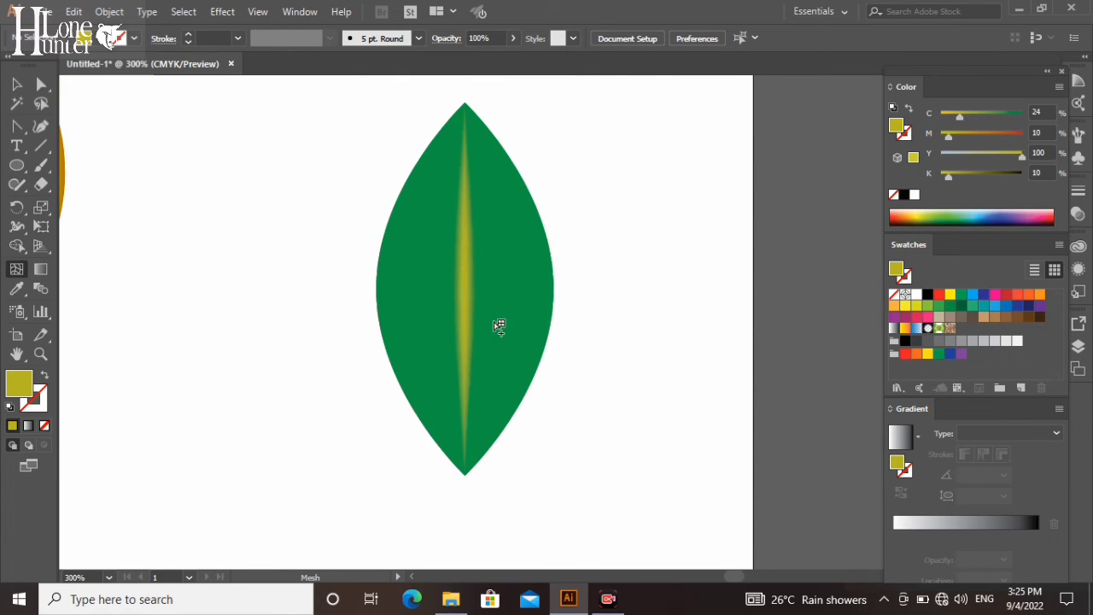
left_click(531, 291)
left_click(531, 292)
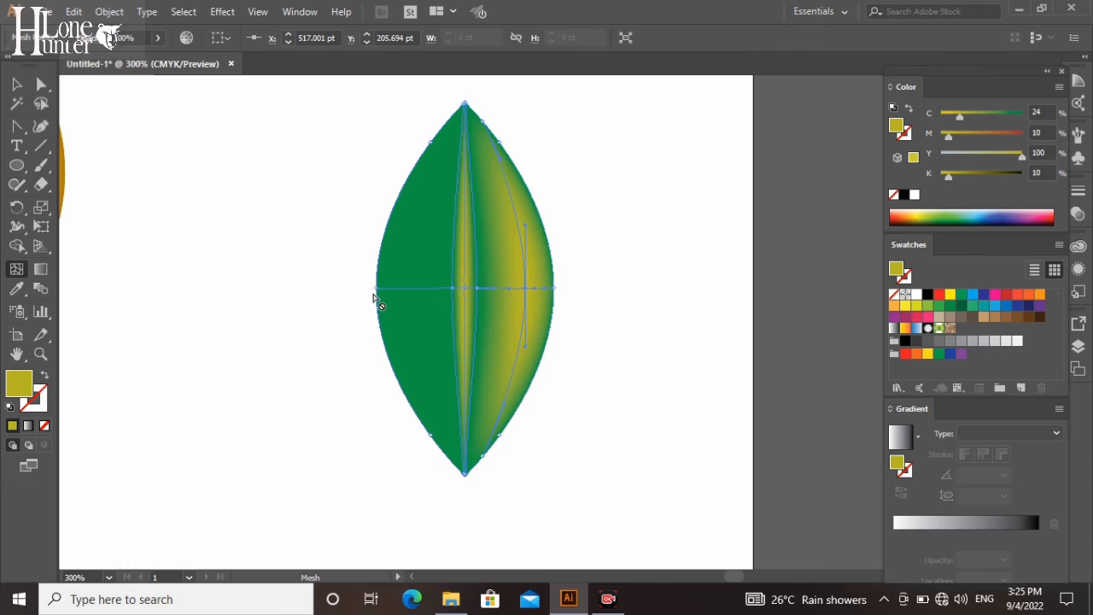
left_click(16, 289)
left_click(439, 230)
left_click(16, 268)
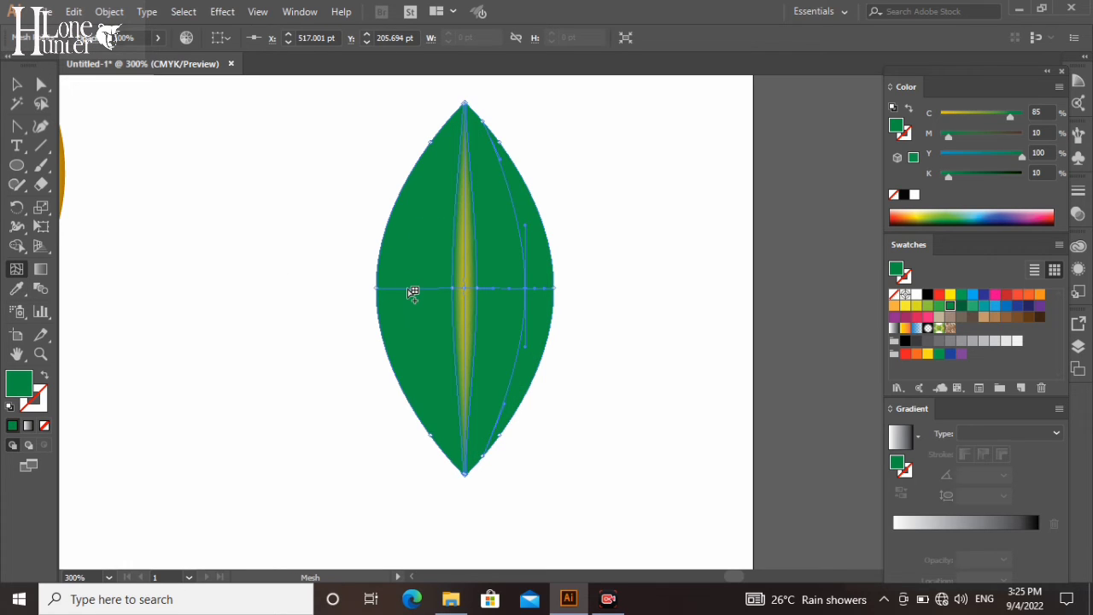
left_click(407, 288)
Step: Darken the leaf's left and right edge mesh points by raising K to 47
left_click(41, 83)
left_click_drag(599, 210, 543, 342)
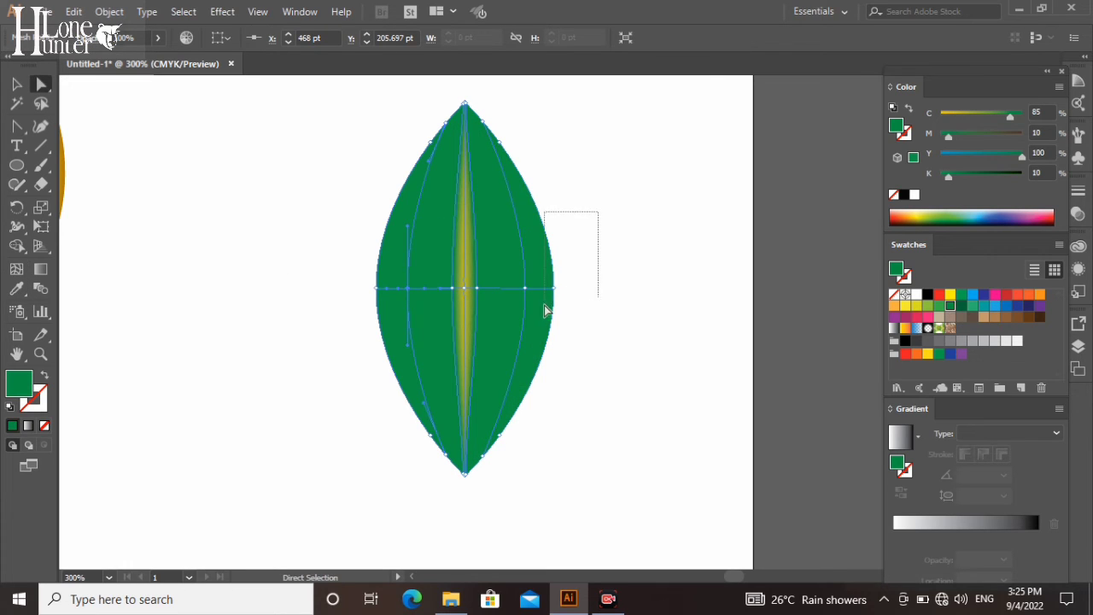
left_click_drag(338, 256, 386, 312)
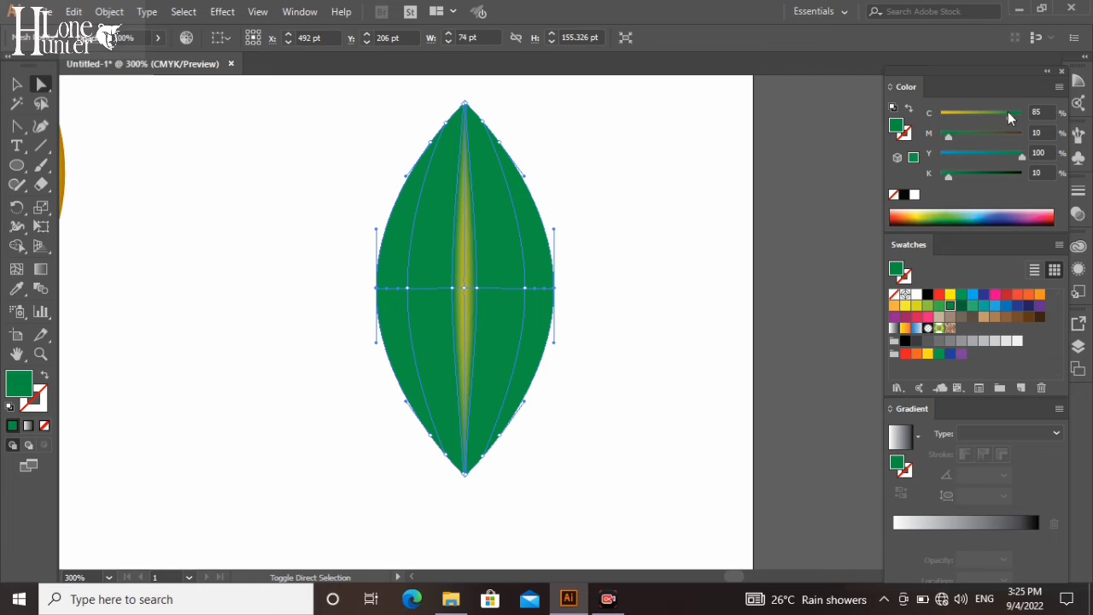
left_click_drag(948, 175, 979, 178)
left_click(683, 268)
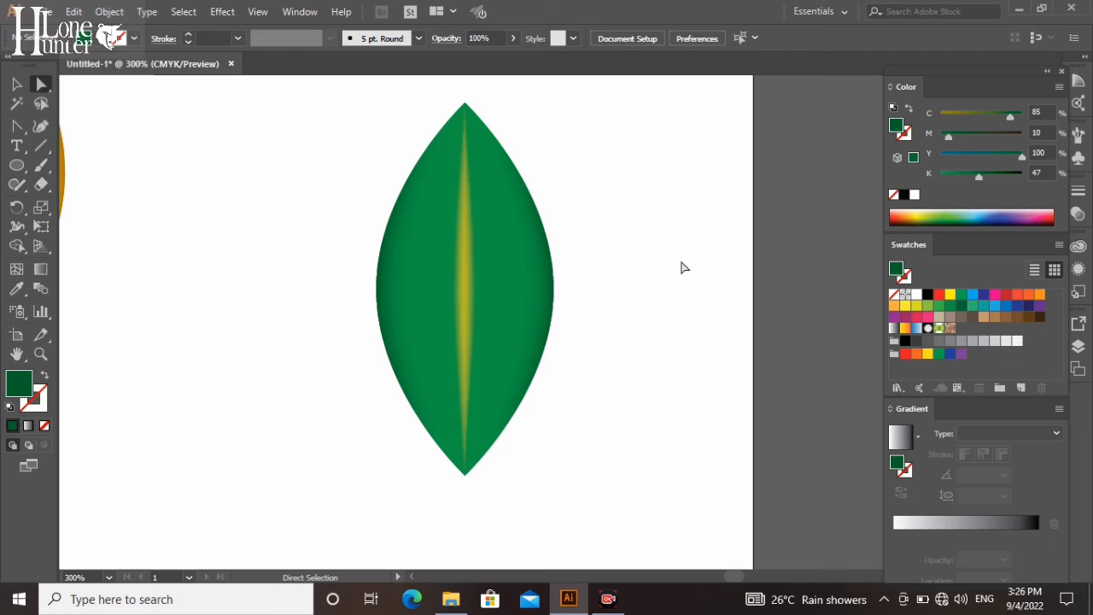
Step: Shift the leaf's left-middle and central mesh points toward yellow-green by lowering C to 52
left_click_drag(341, 257, 584, 311)
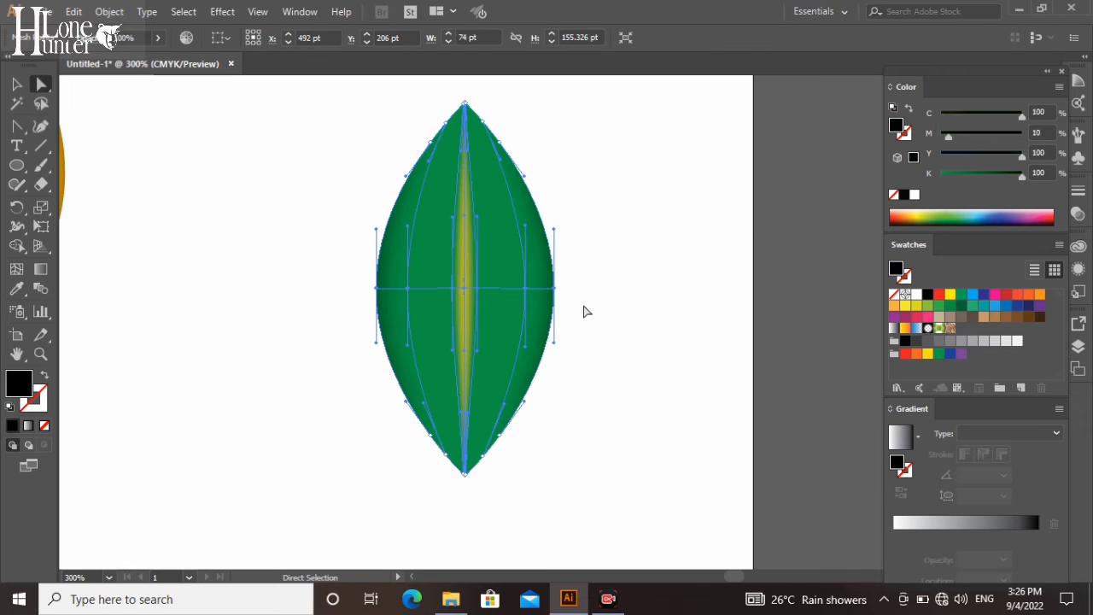
left_click(649, 303)
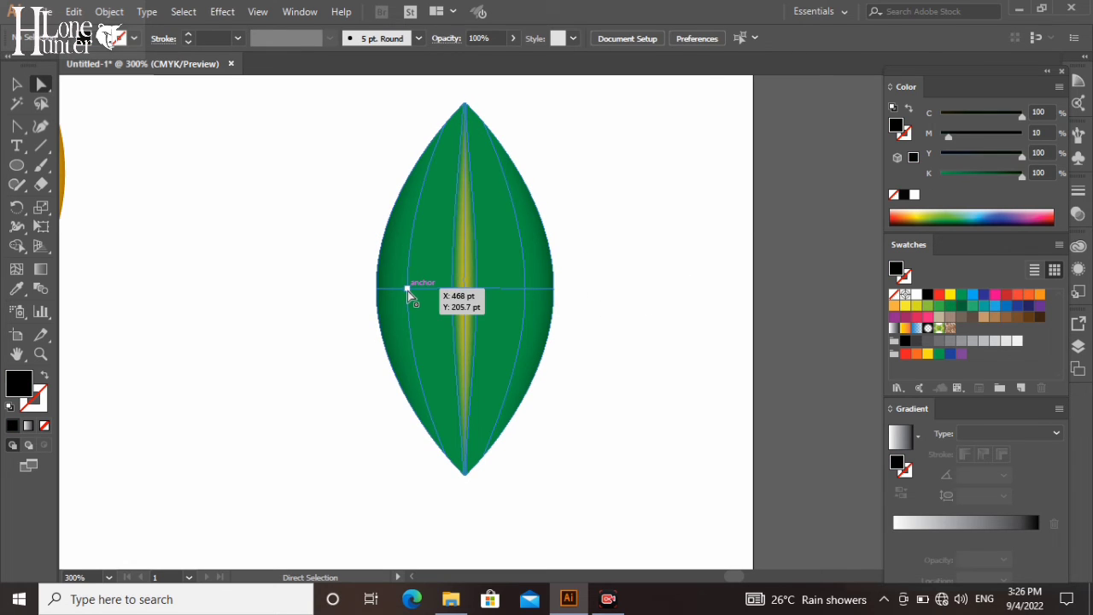
left_click(408, 289)
left_click(465, 288, "shift")
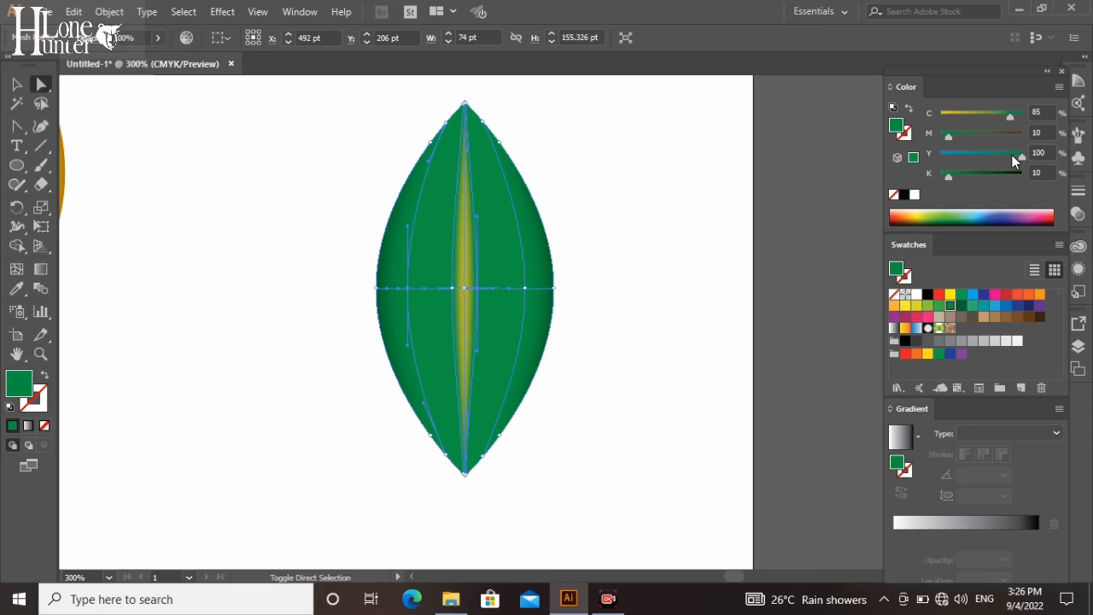
left_click_drag(1009, 113, 983, 114)
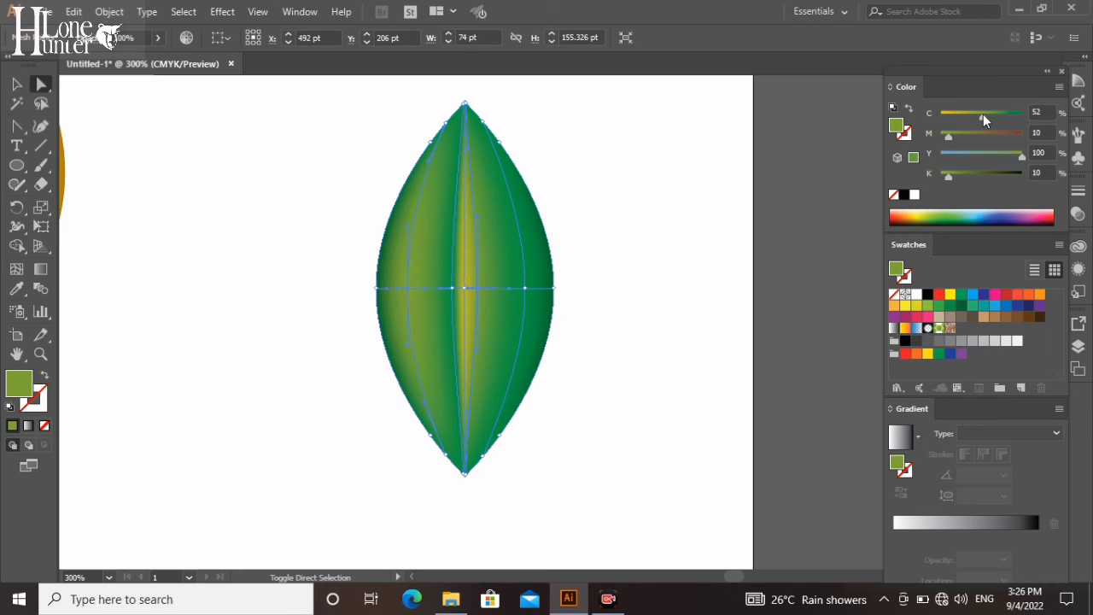
left_click(692, 280)
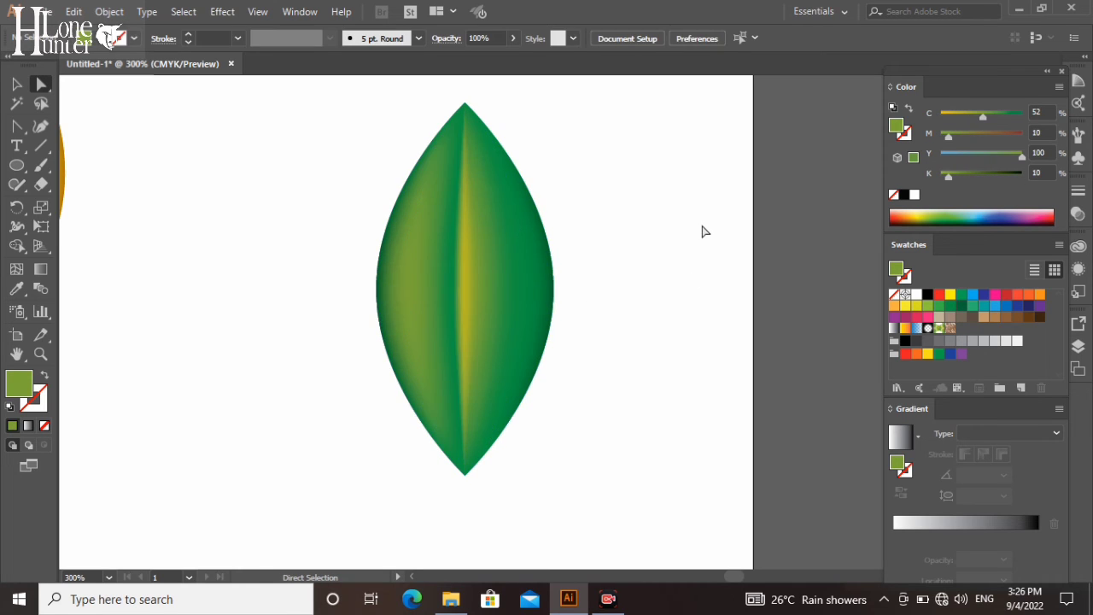
Step: Pull the leaf's middle mesh row up-right and its bottom tip up-left, then zoom out to the artboard
left_click_drag(310, 252, 646, 307)
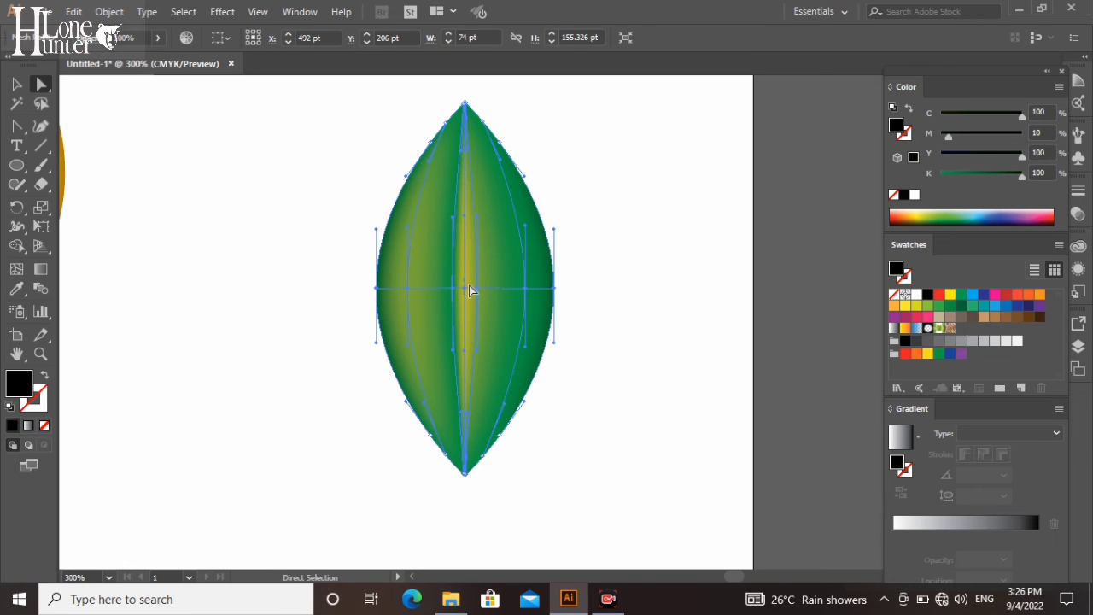
left_click_drag(481, 292, 497, 261)
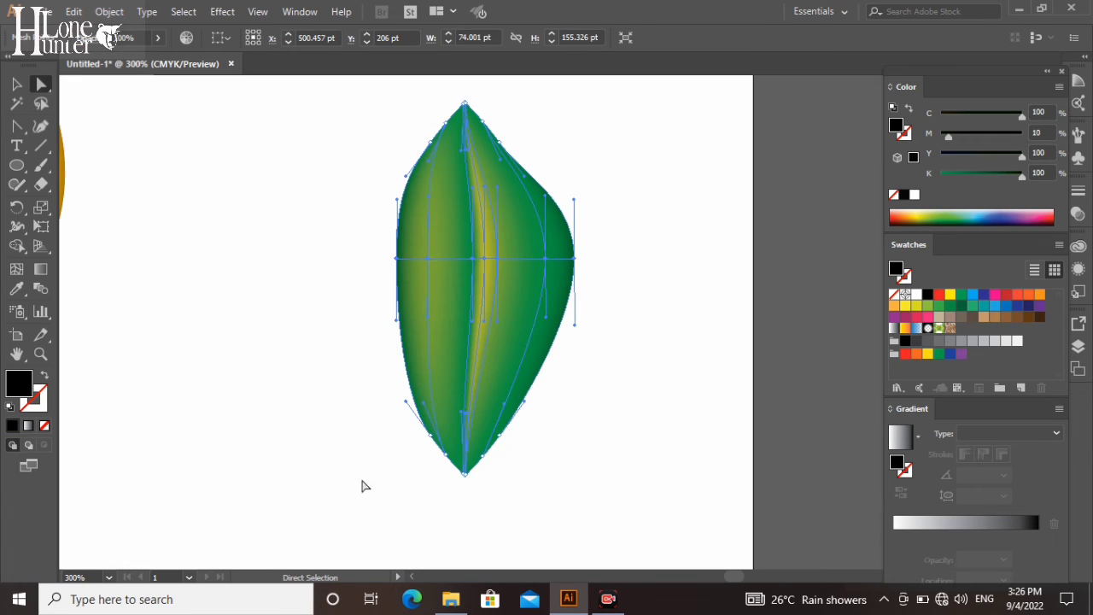
left_click_drag(385, 418, 527, 498)
left_click_drag(467, 475, 454, 449)
left_click(606, 469)
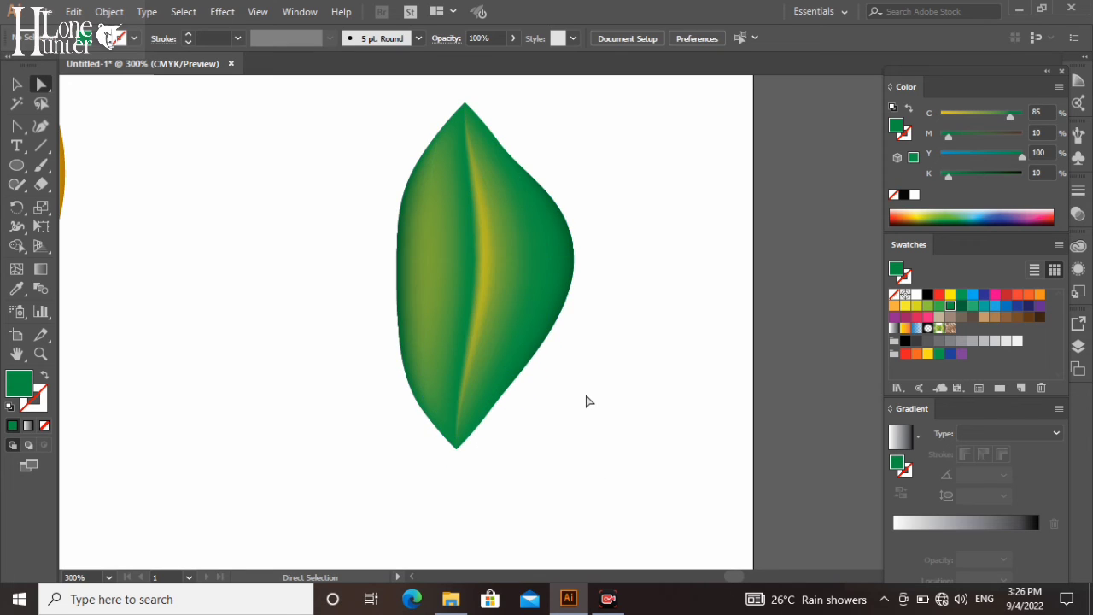
key("ctrl+1")
Step: Place the leaf, slightly tilted, on top of the mango
left_click_drag(496, 294, 608, 385)
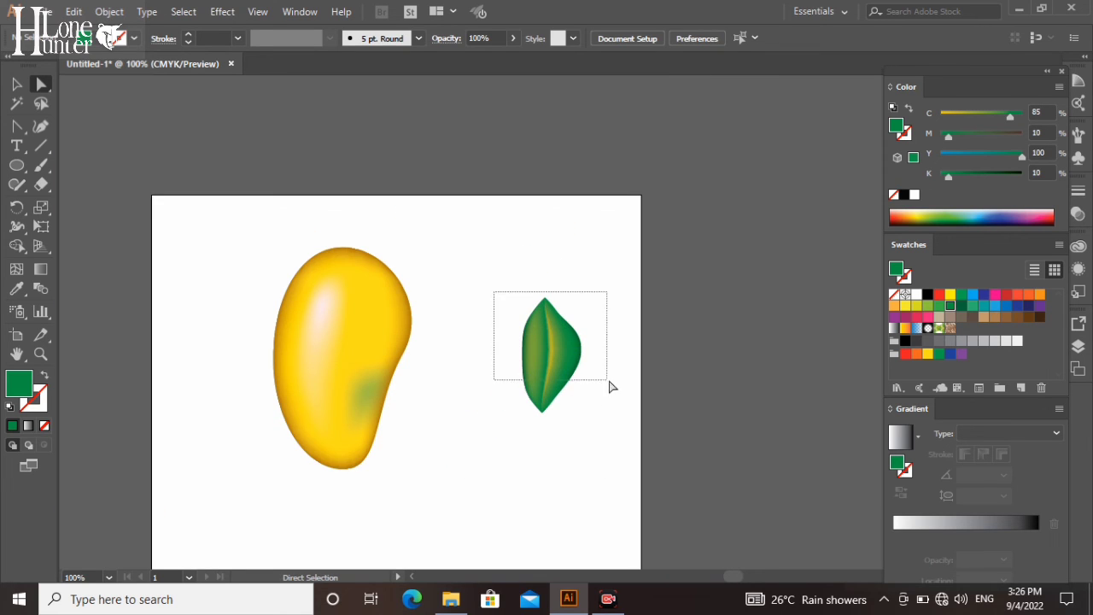
left_click(16, 84)
left_click_drag(561, 354, 361, 287)
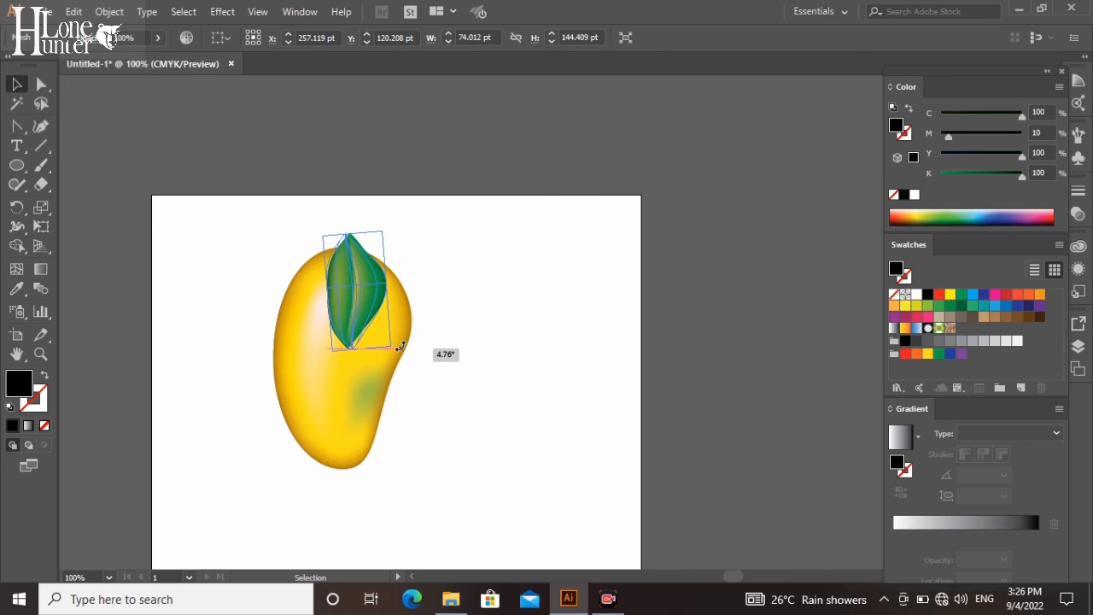
left_click(475, 349)
Step: Shift the mango and leaf together right and down
left_click_drag(226, 245, 461, 459)
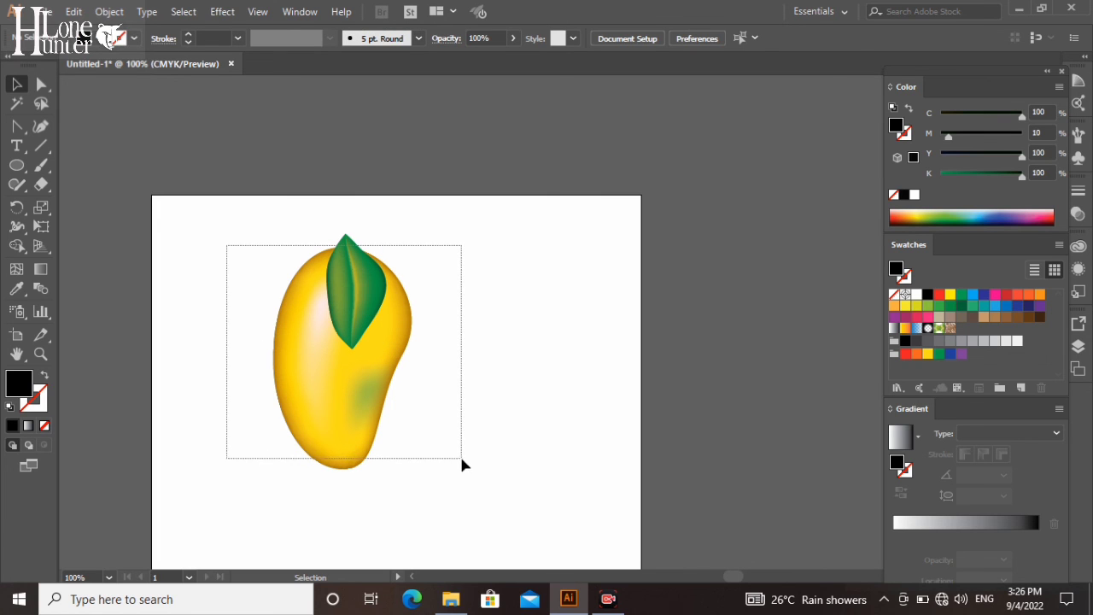
left_click_drag(351, 368, 405, 390)
left_click(555, 394)
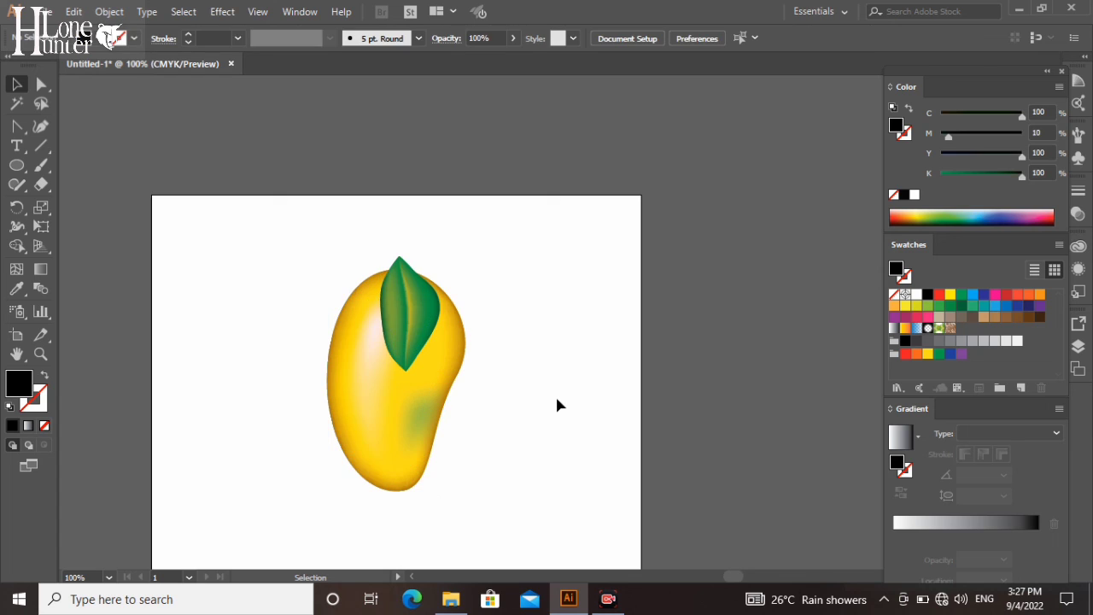
key("ctrl+0")
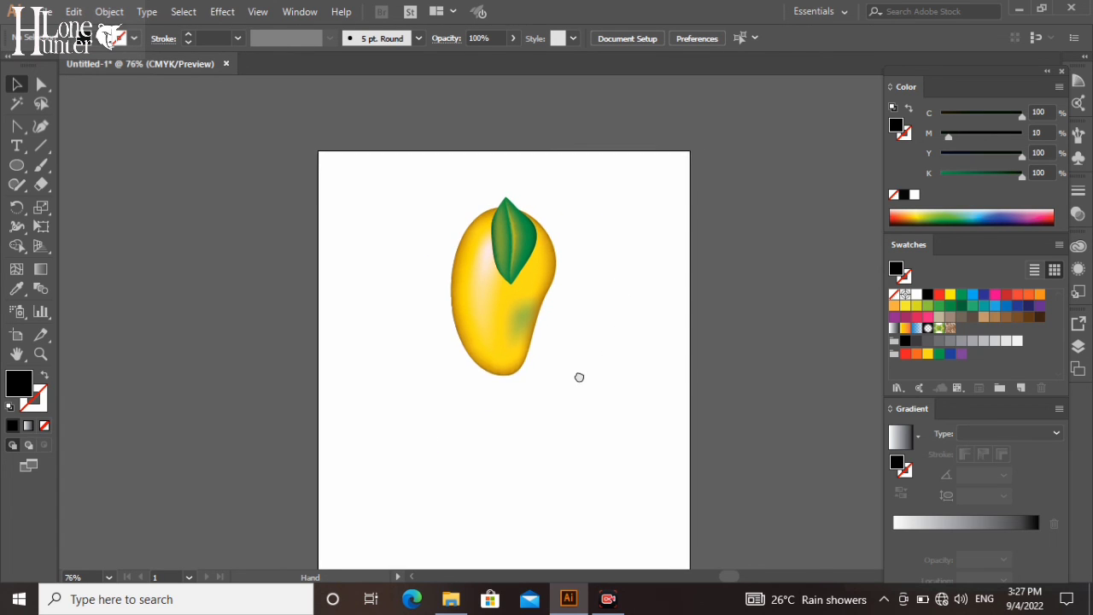
scroll(598, 293, "up", 4)
left_click_drag(597, 372, 610, 422)
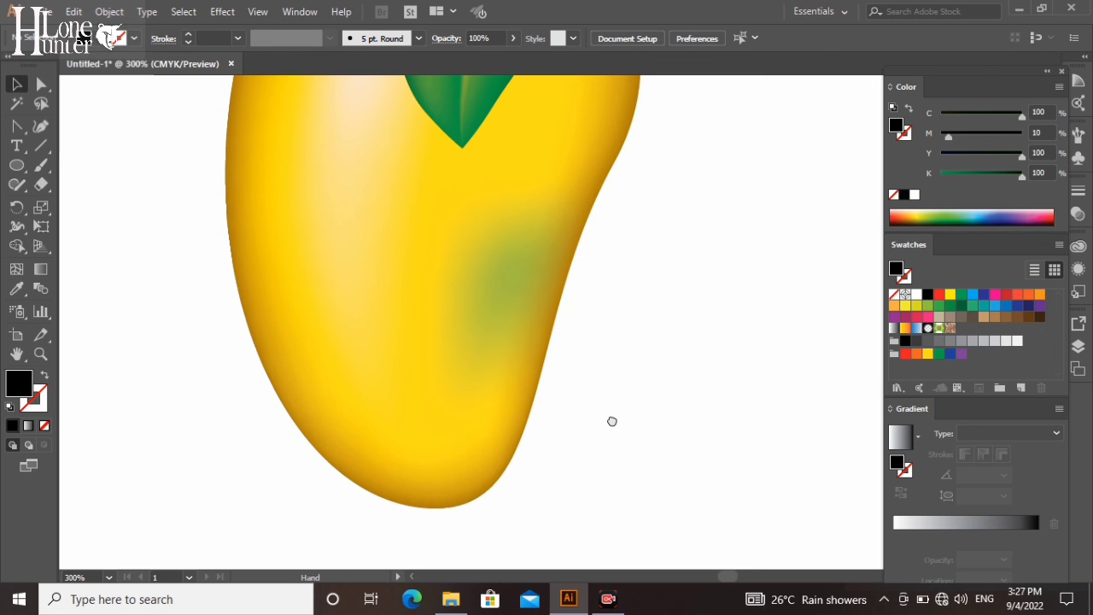
scroll(641, 347, "down", 5)
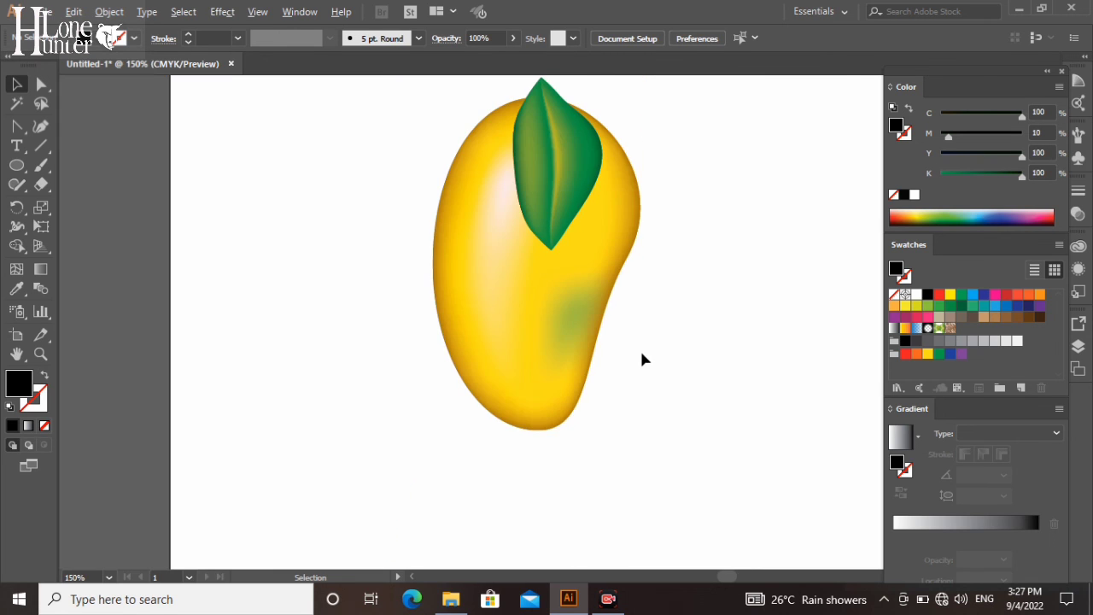